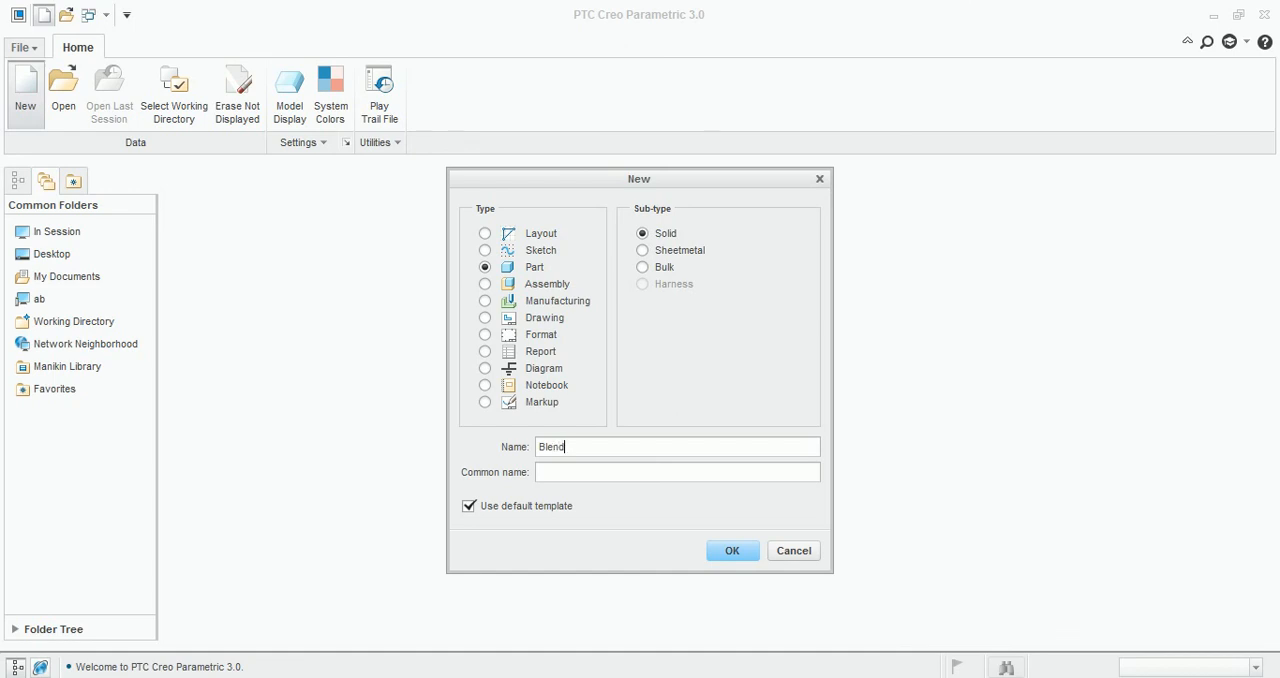
# Create a solid part named Blend using the default template.
pyautogui.click(735, 552)
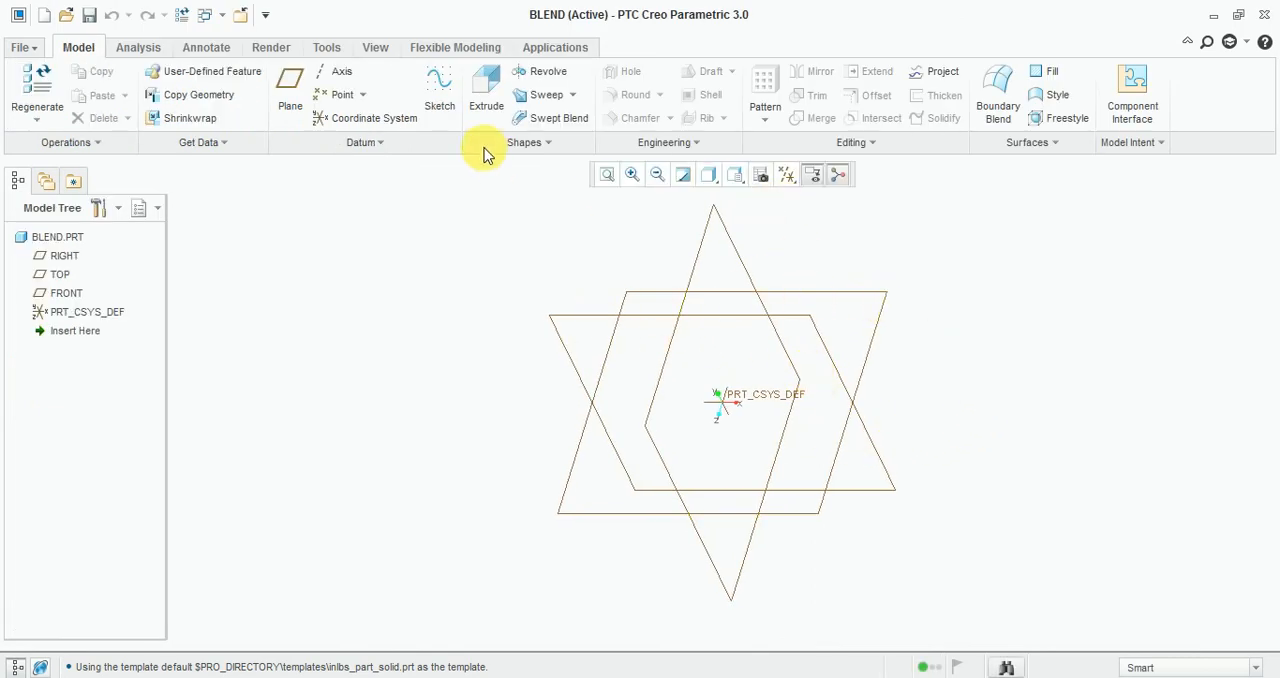
pyautogui.click(523, 145)
pyautogui.click(520, 145)
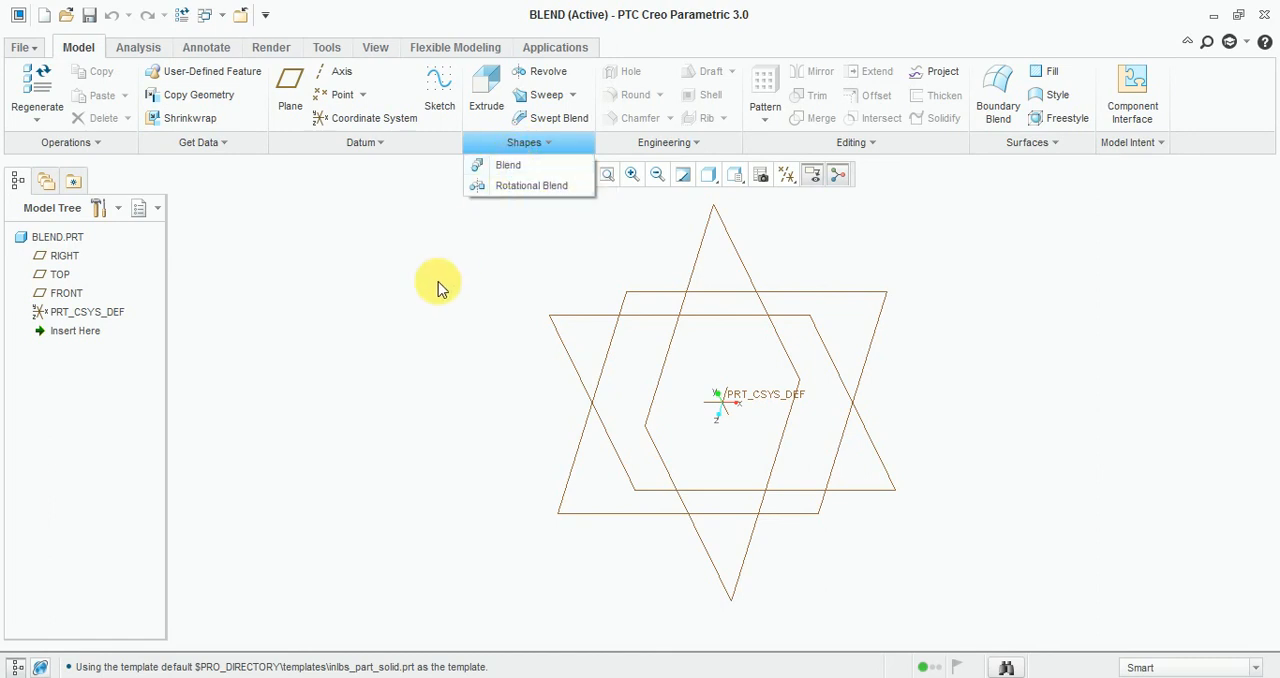
pyautogui.click(430, 355)
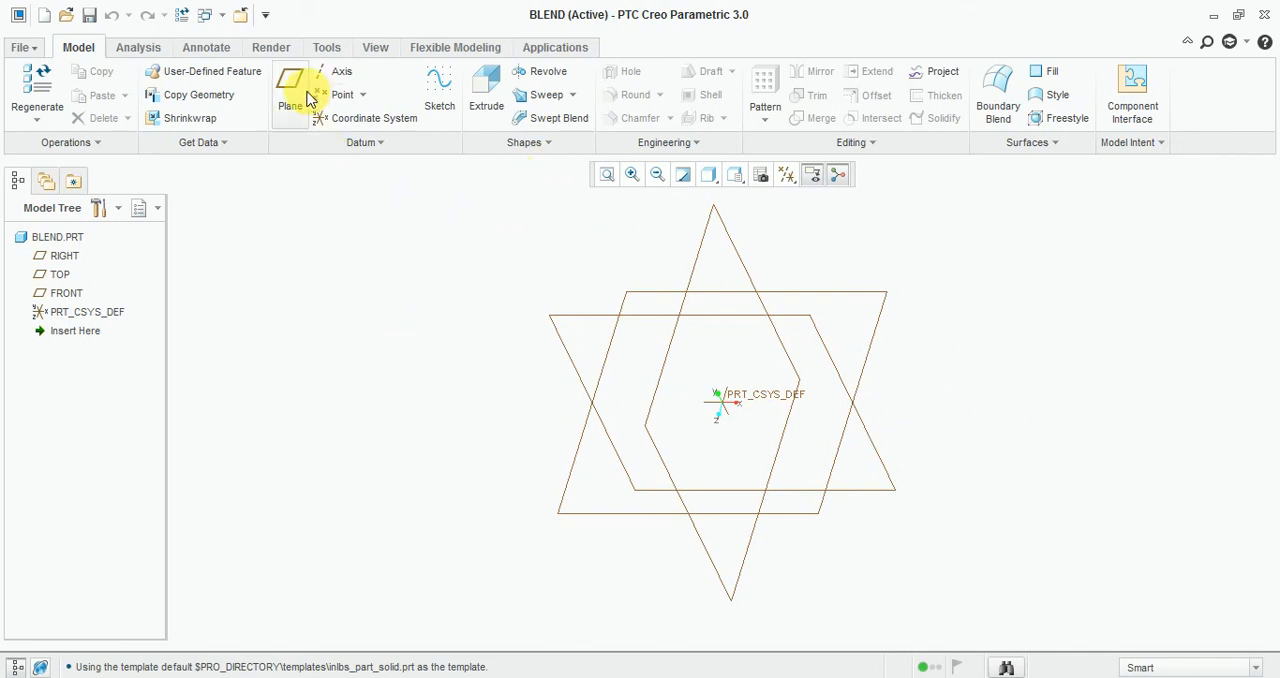
# Start a sketch on the RIGHT plane with TOP as the Left orientation reference, viewed square to the sketch plane.
pyautogui.click(440, 90)
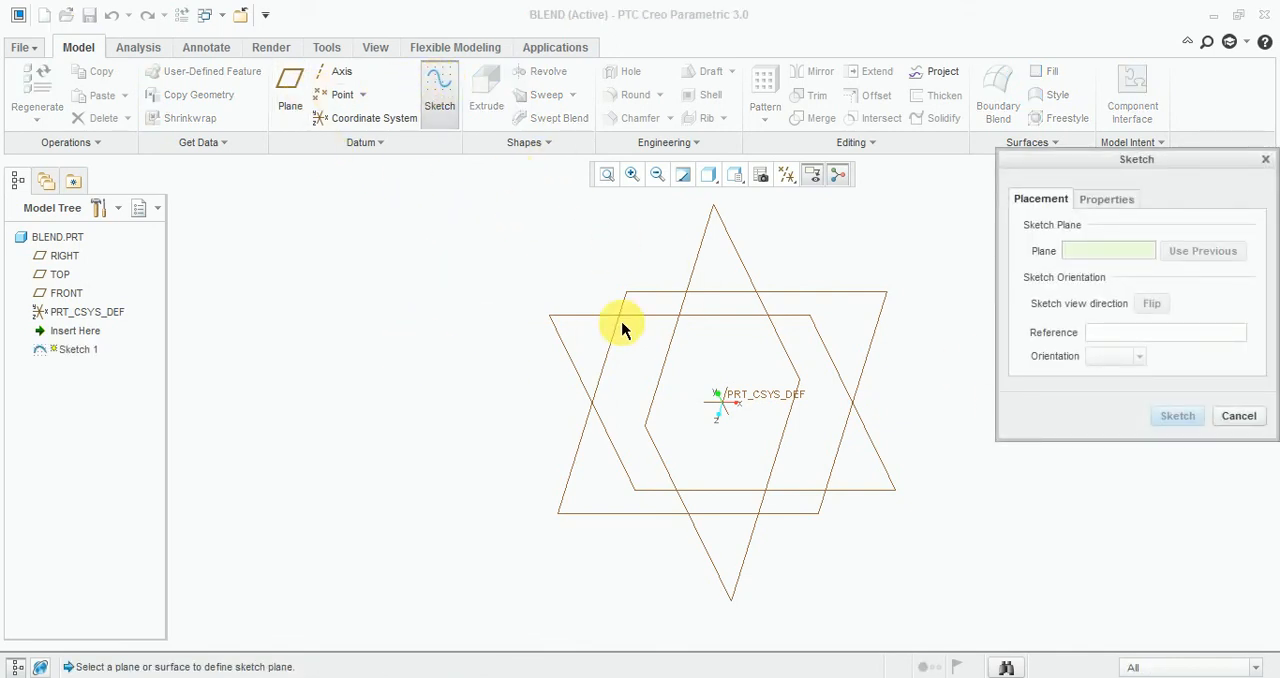
pyautogui.click(702, 260)
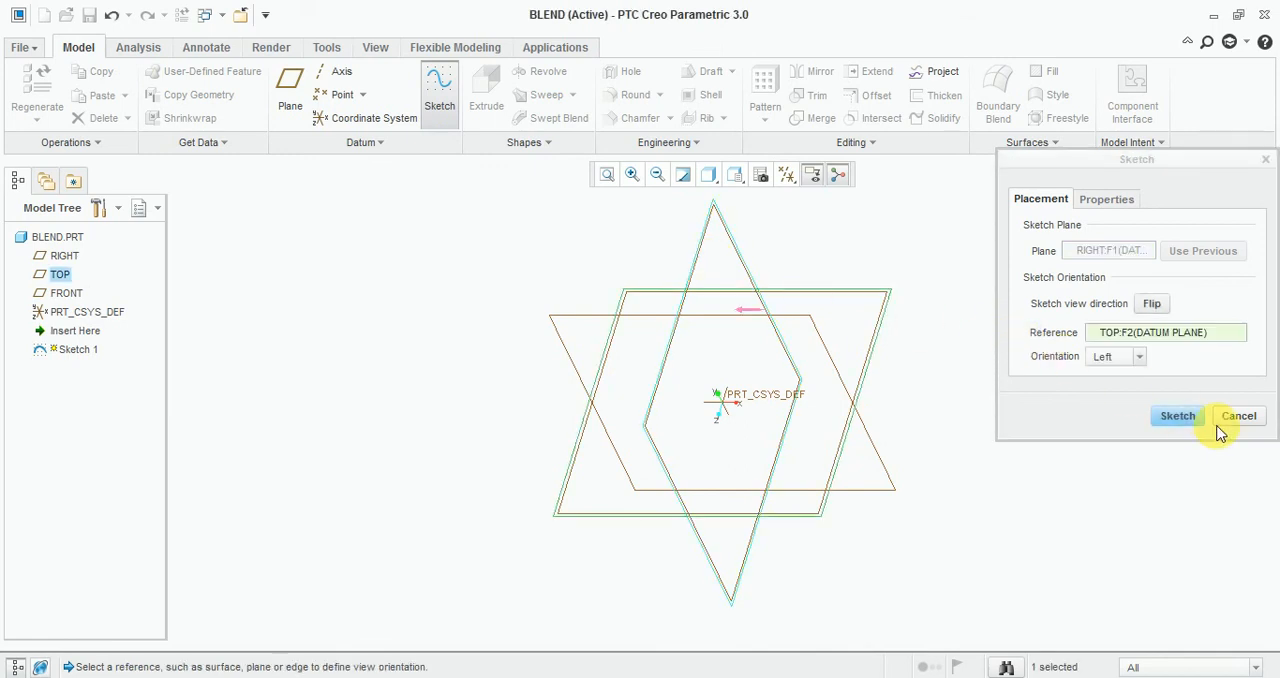
pyautogui.click(1190, 416)
pyautogui.click(786, 175)
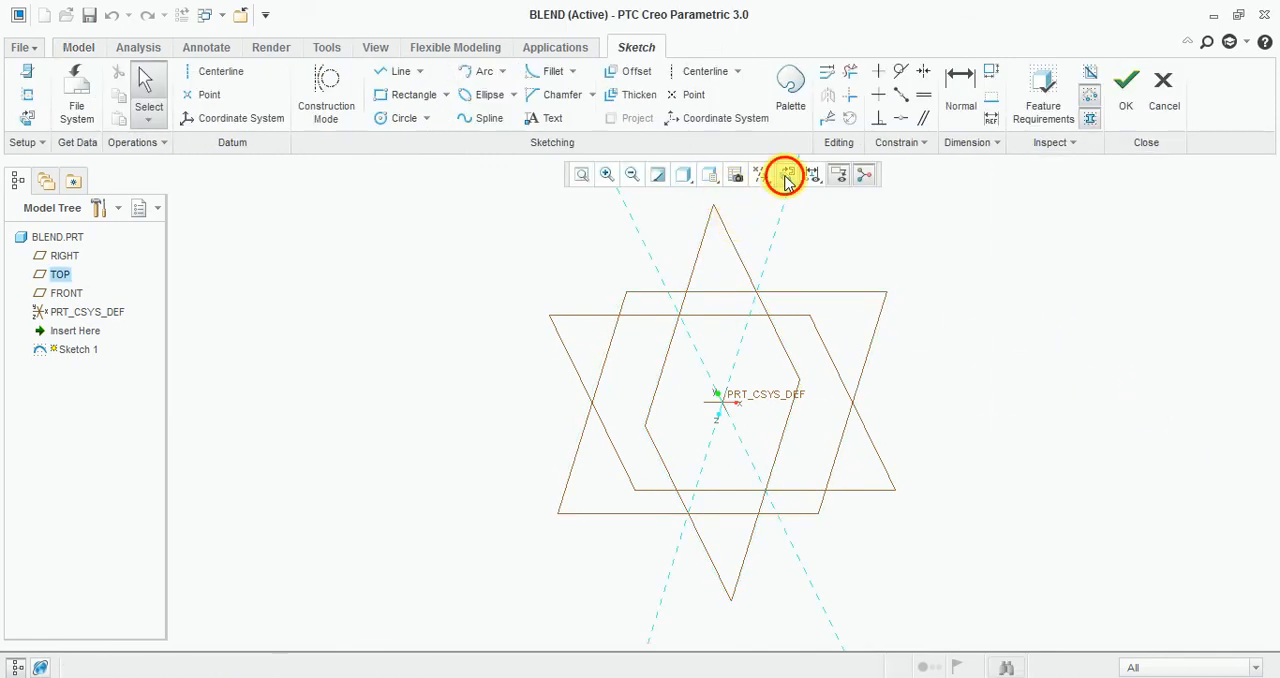
# Sketch a circle centred on the origin and set its diameter to 350.
pyautogui.click(404, 118)
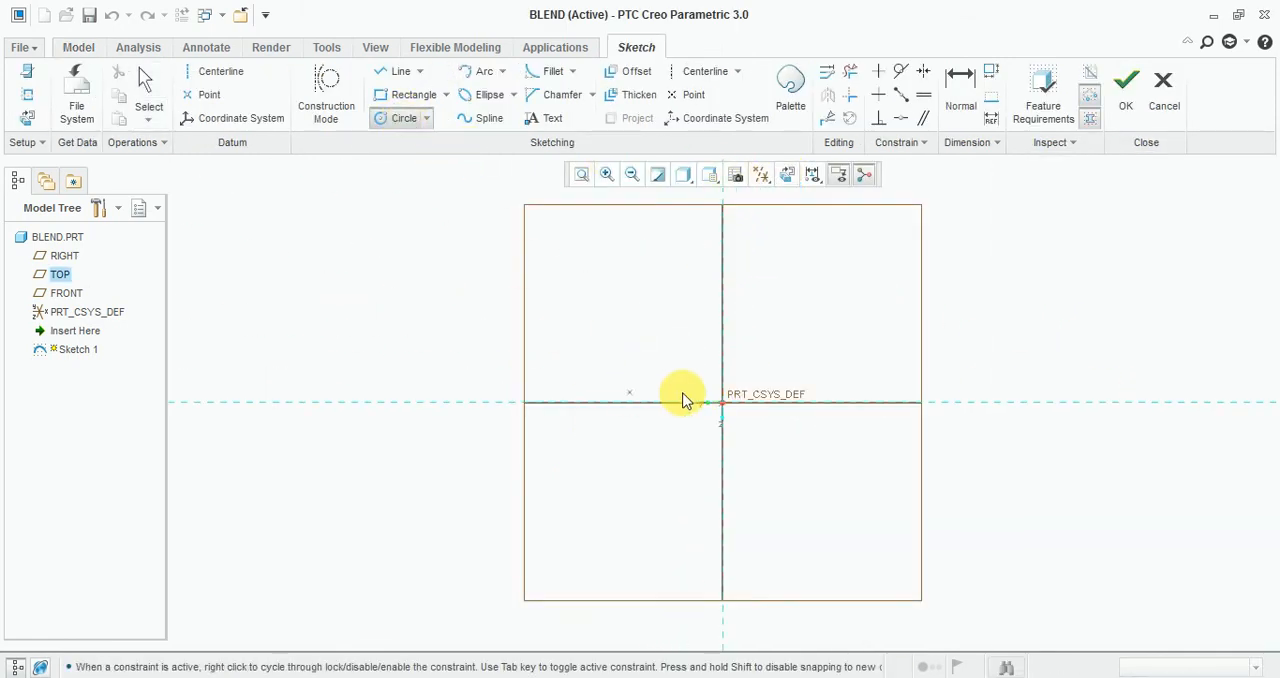
pyautogui.click(723, 402)
pyautogui.click(853, 373)
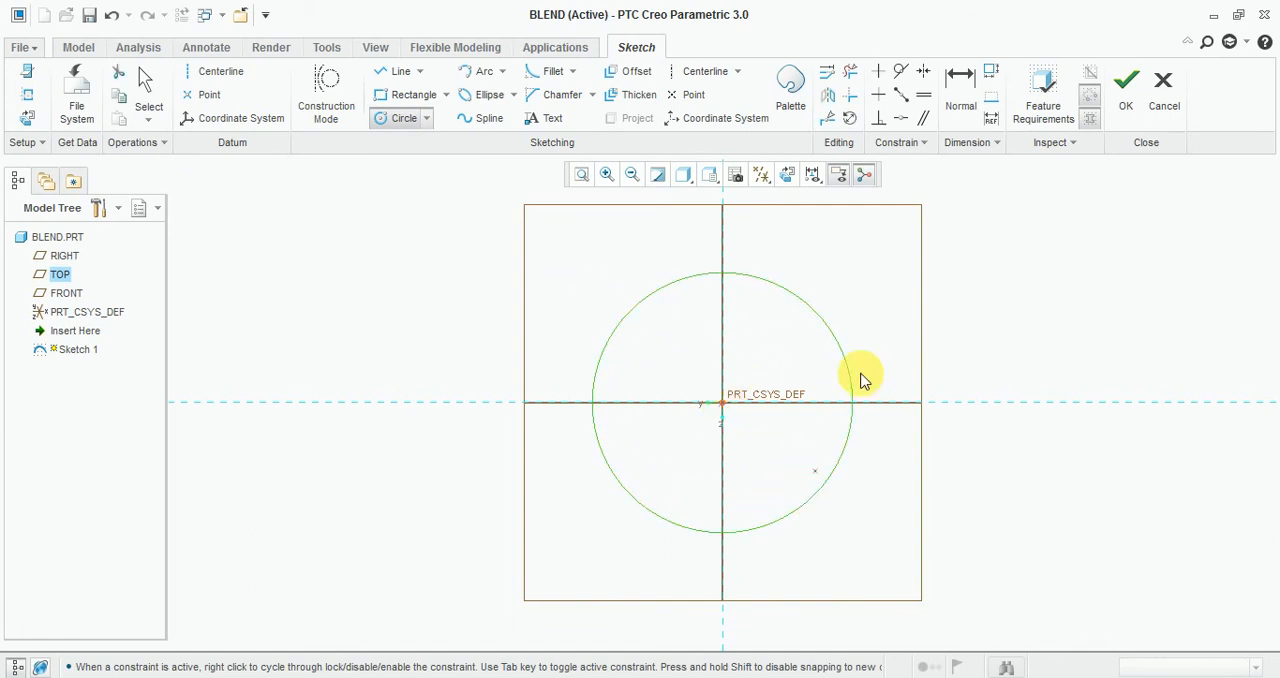
pyautogui.middleClick(860, 272)
pyautogui.doubleClick(572, 285)
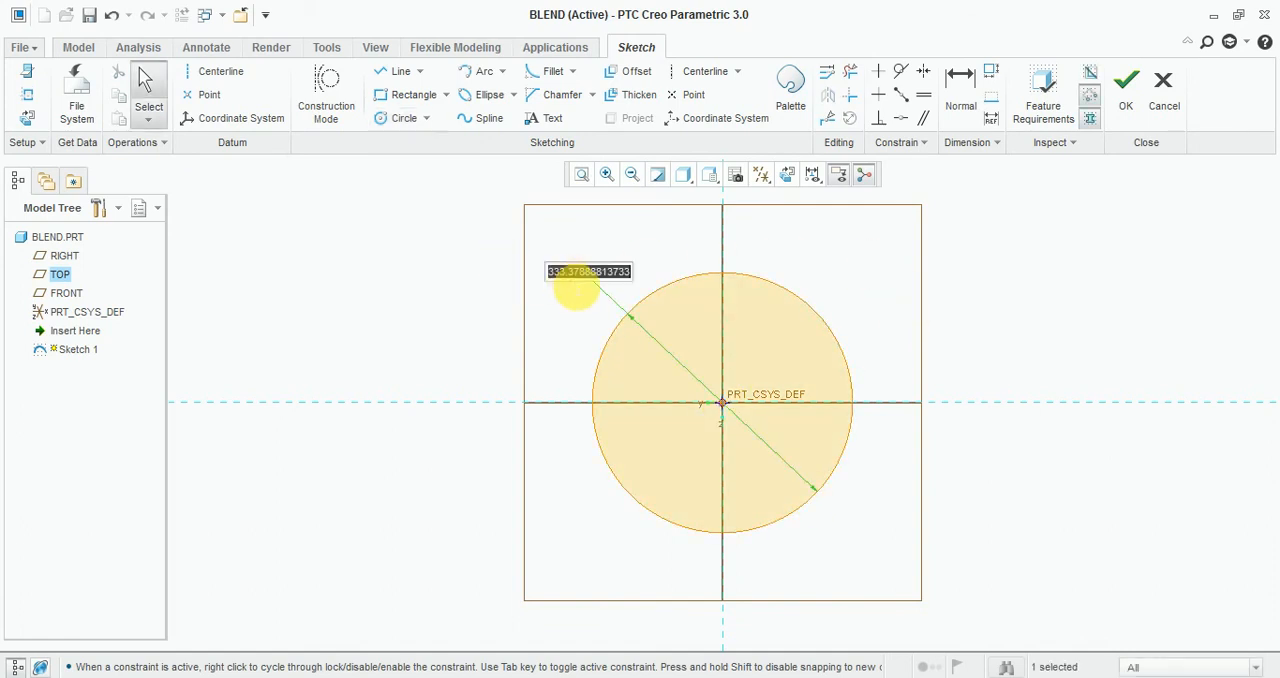
pyautogui.write('350')
pyautogui.press('Return')
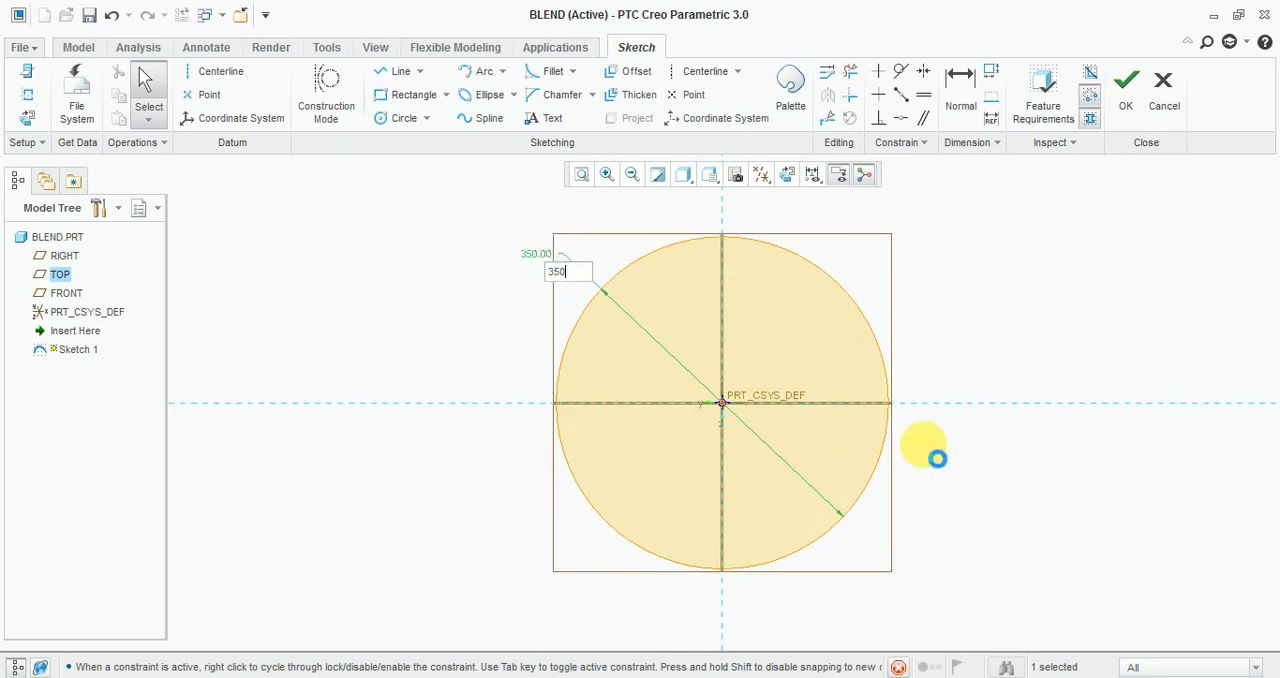
# Divide the circle at four symmetric points, one in each quadrant, and finish the sketch in the standard view orientation.
pyautogui.scroll(3, 849, 489)
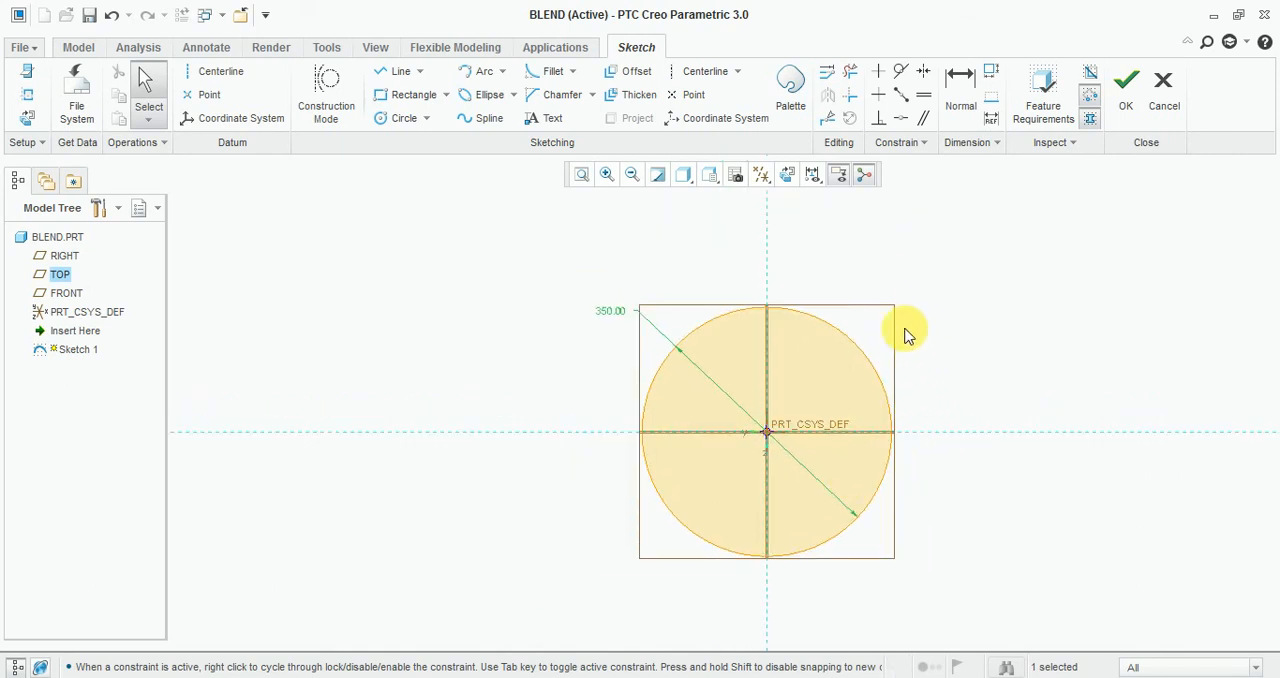
pyautogui.moveTo(612, 262)
pyautogui.mouseDown(button='middle')
pyautogui.moveTo(831, 343)
pyautogui.moveTo(885, 338)
pyautogui.mouseUp(button='middle')
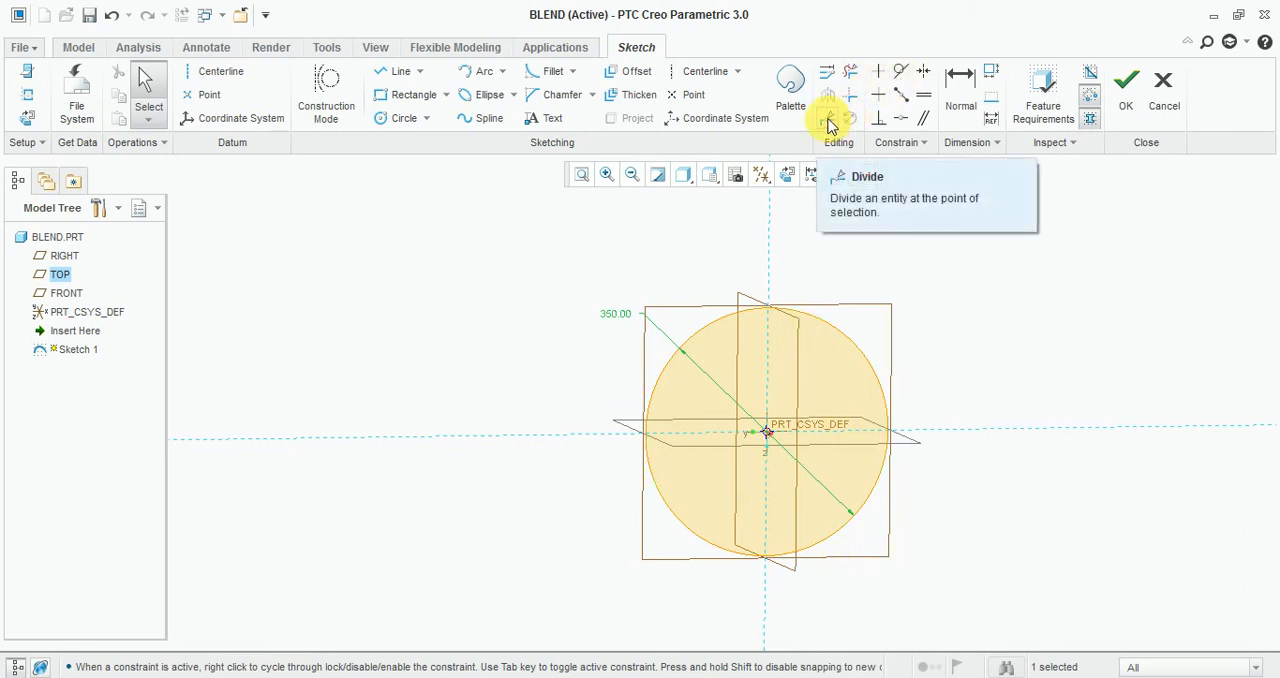
pyautogui.click(827, 119)
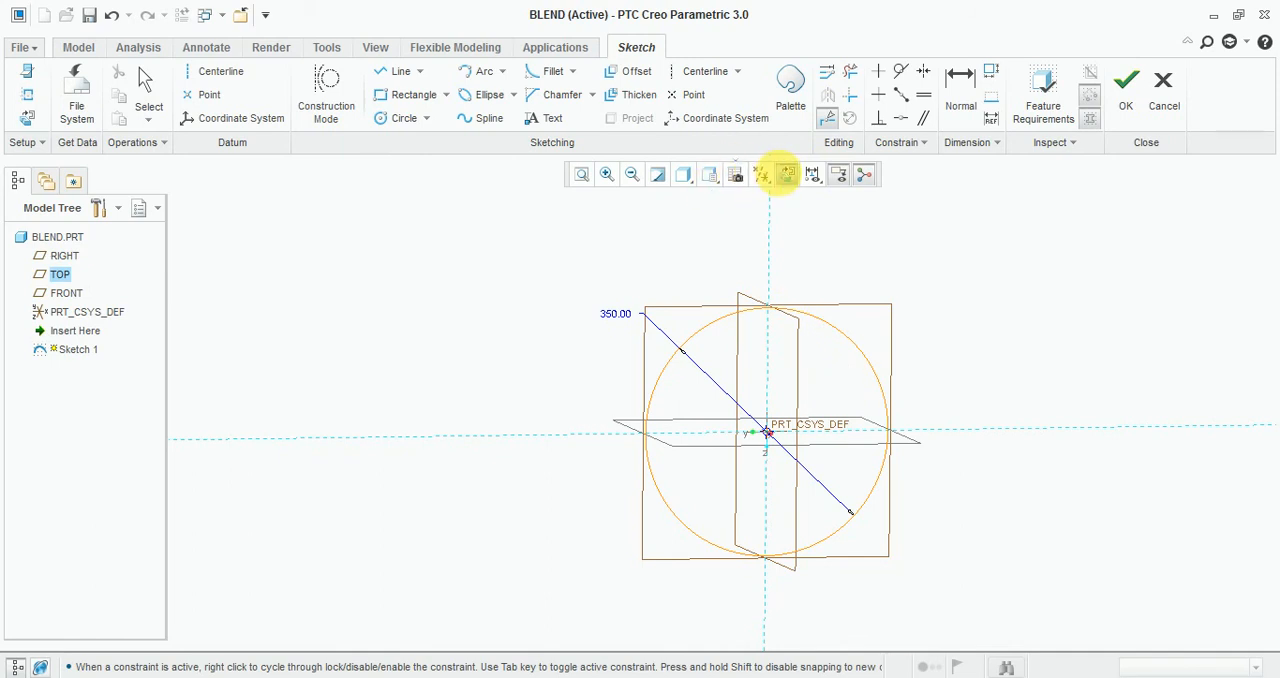
pyautogui.click(787, 175)
pyautogui.click(857, 346)
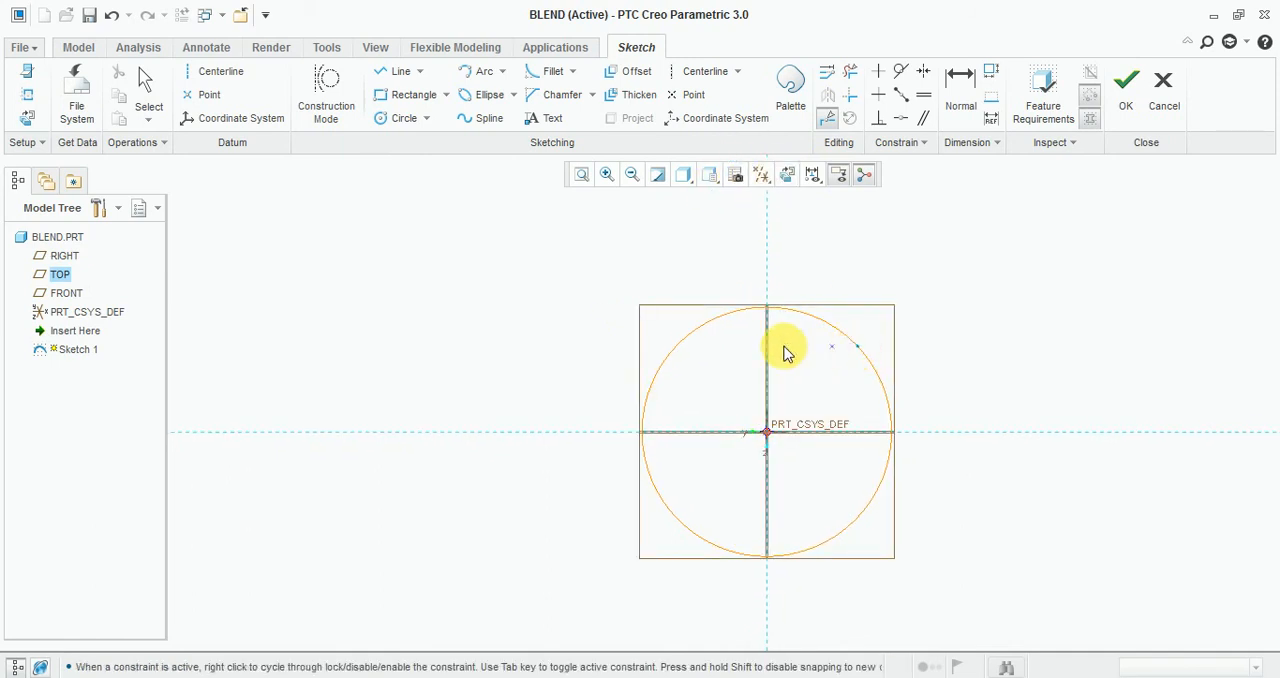
pyautogui.click(679, 349)
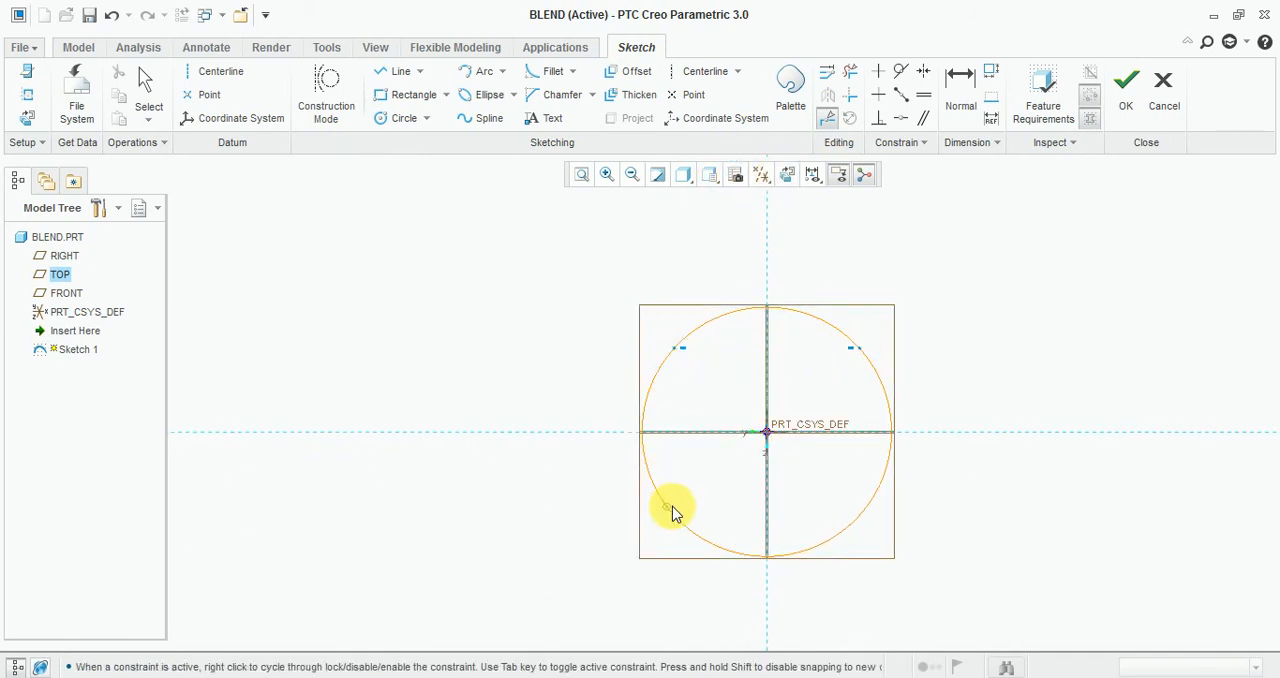
pyautogui.click(672, 512)
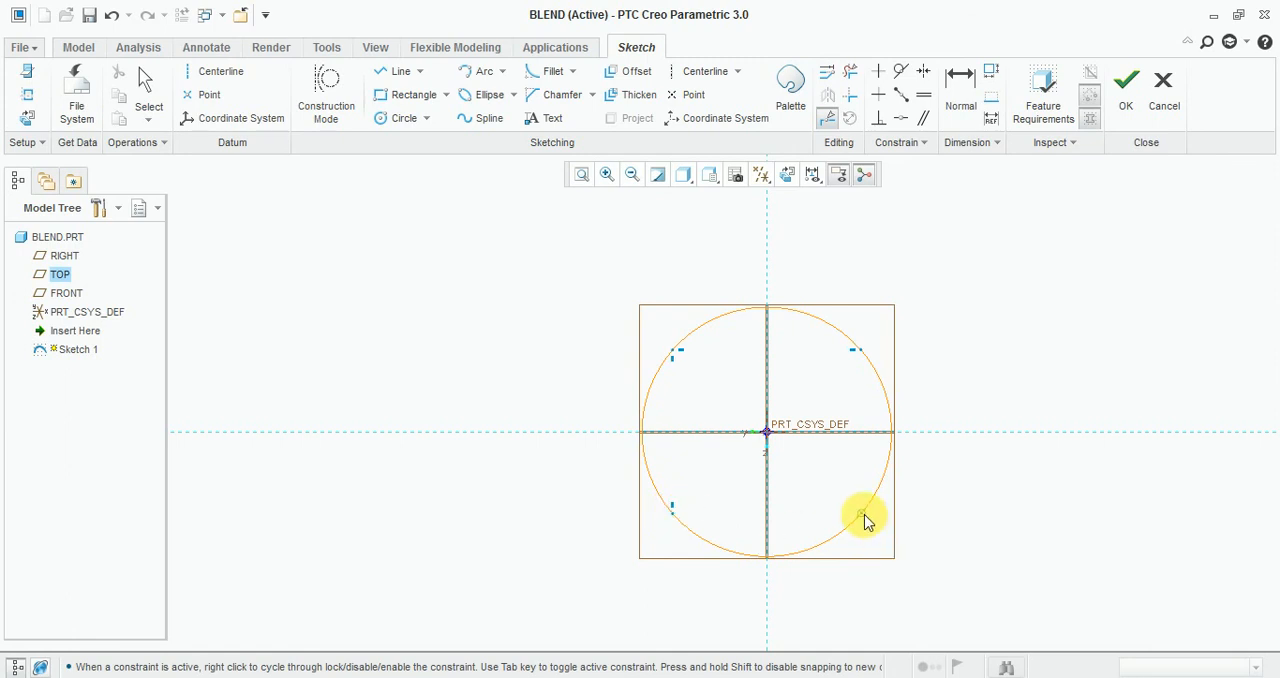
pyautogui.click(863, 512)
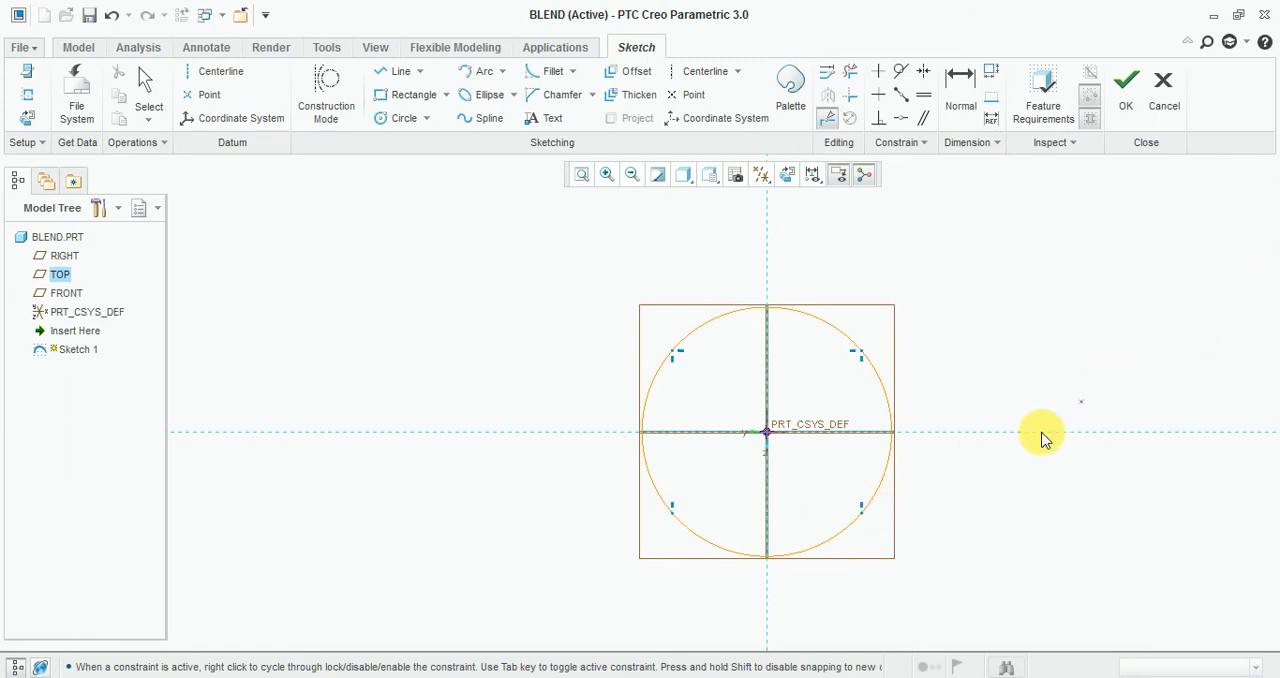
pyautogui.click(1127, 100)
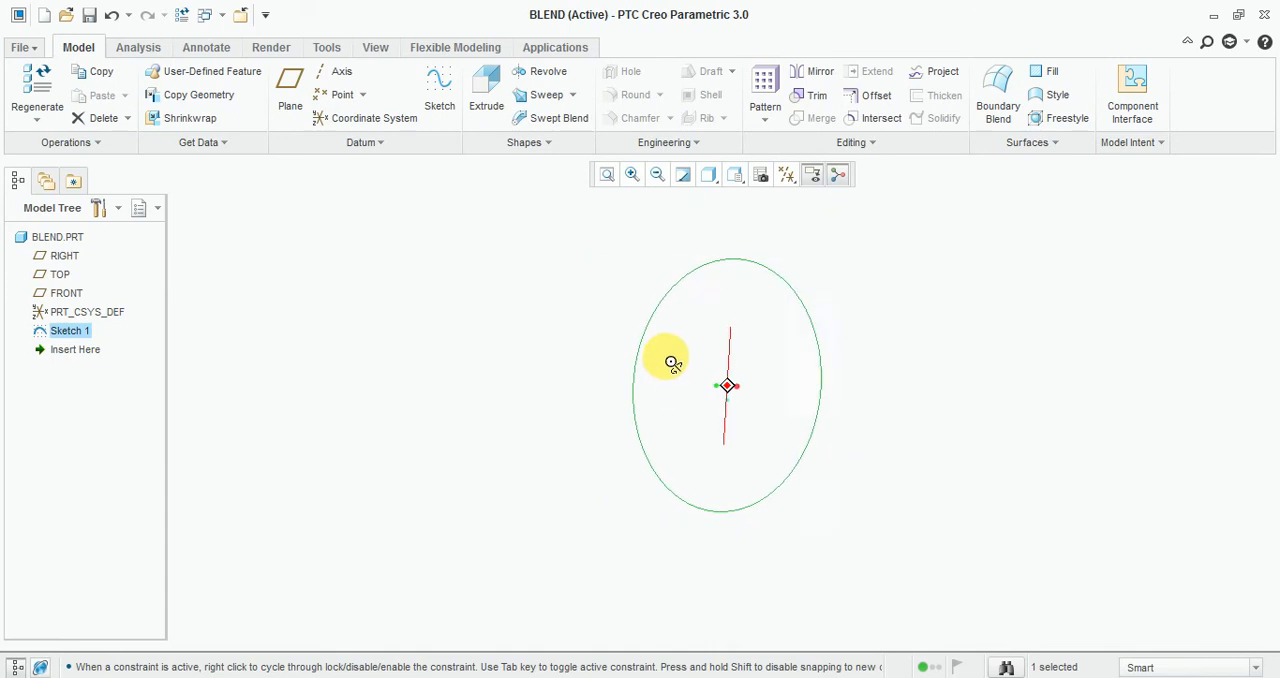
pyautogui.click(735, 175)
pyautogui.click(771, 211)
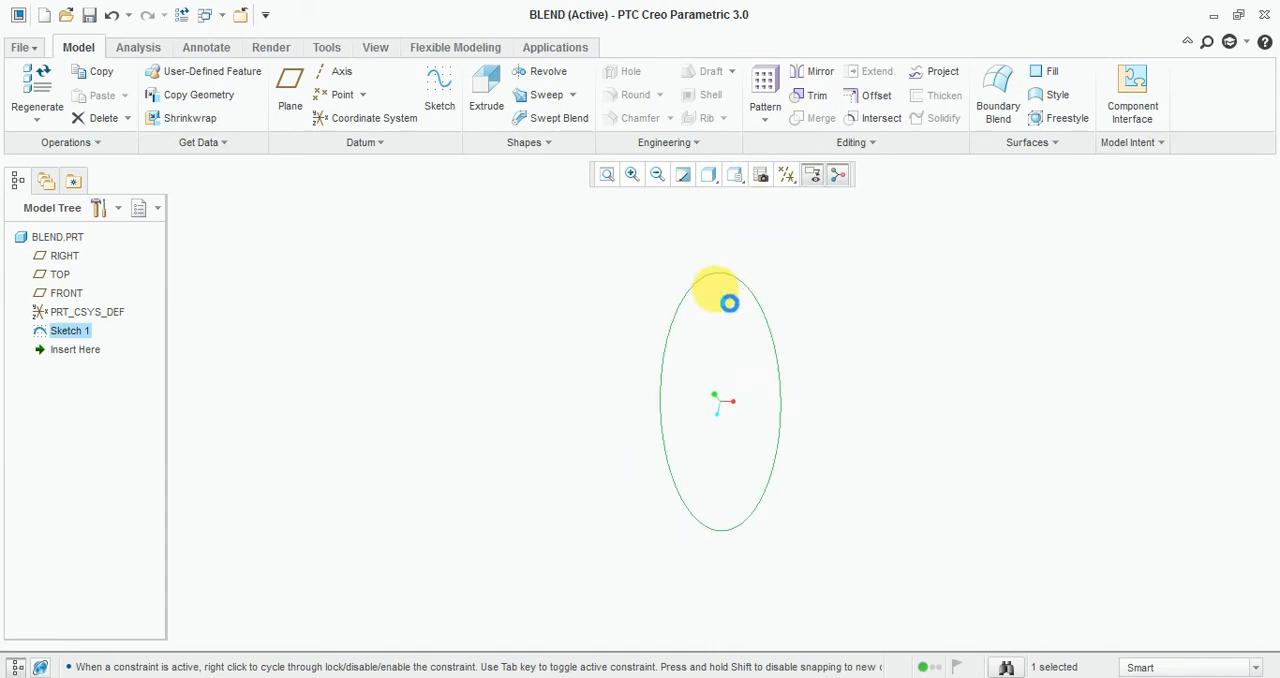
pyautogui.click(443, 104)
pyautogui.click(698, 232)
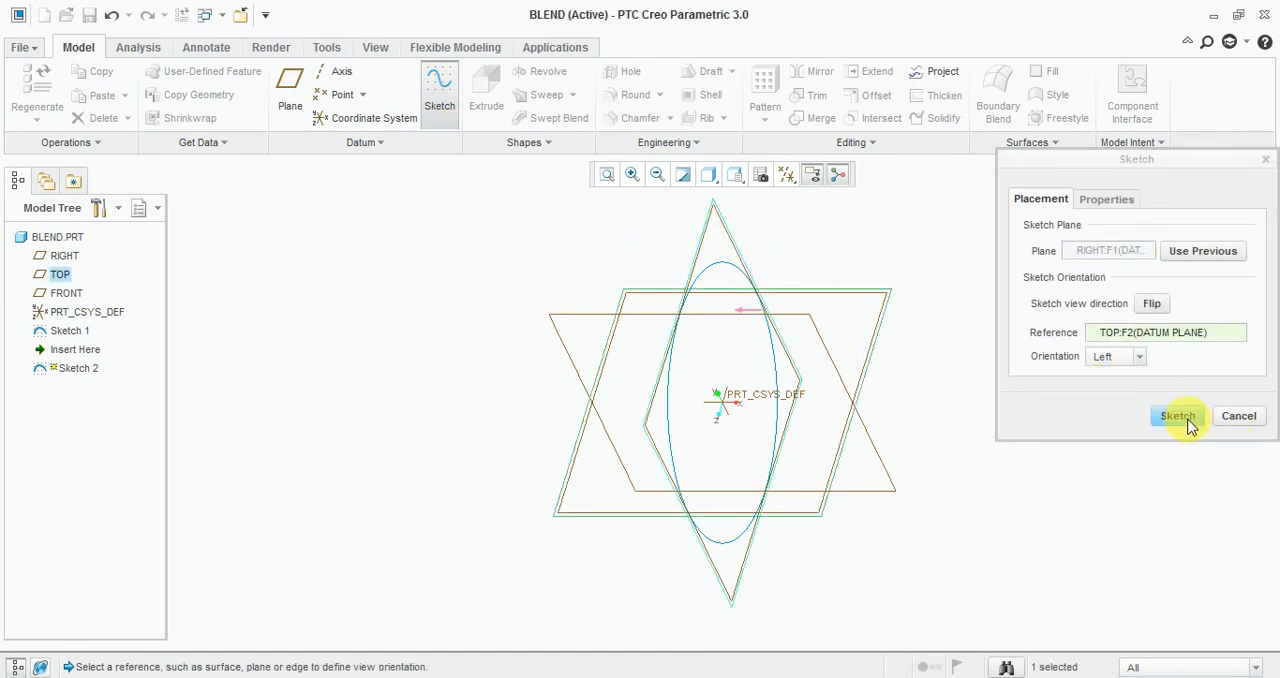
pyautogui.click(1180, 417)
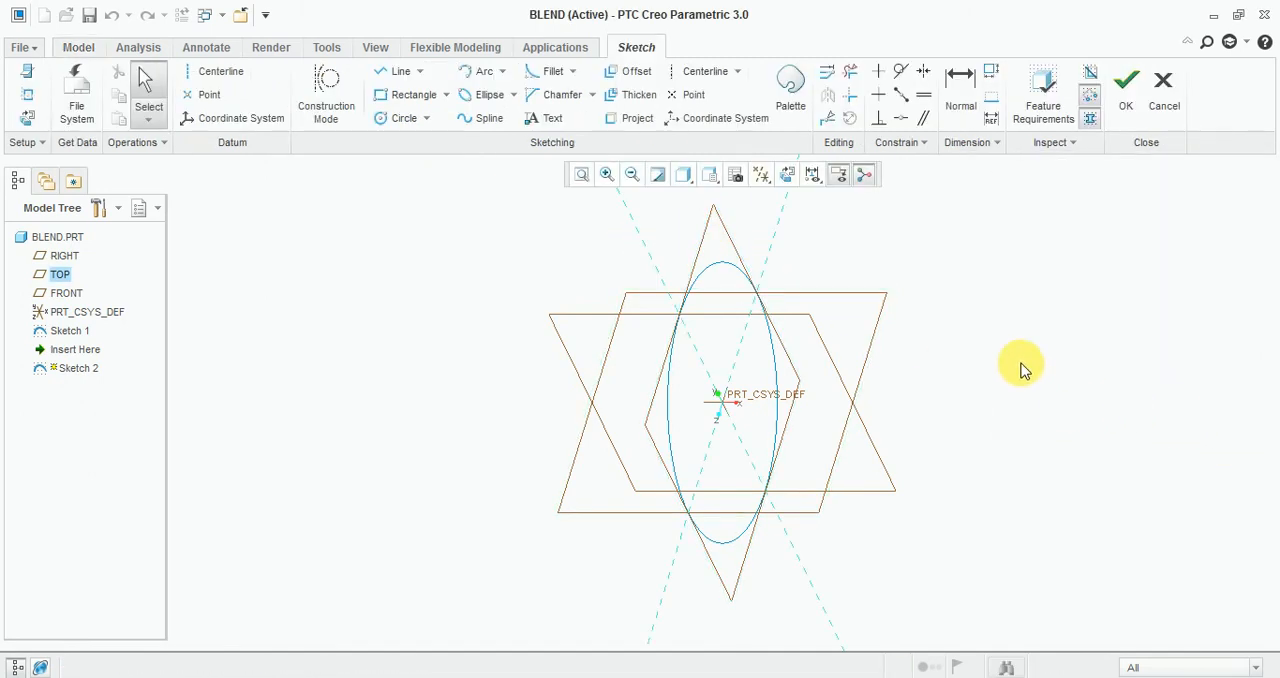
pyautogui.click(1163, 96)
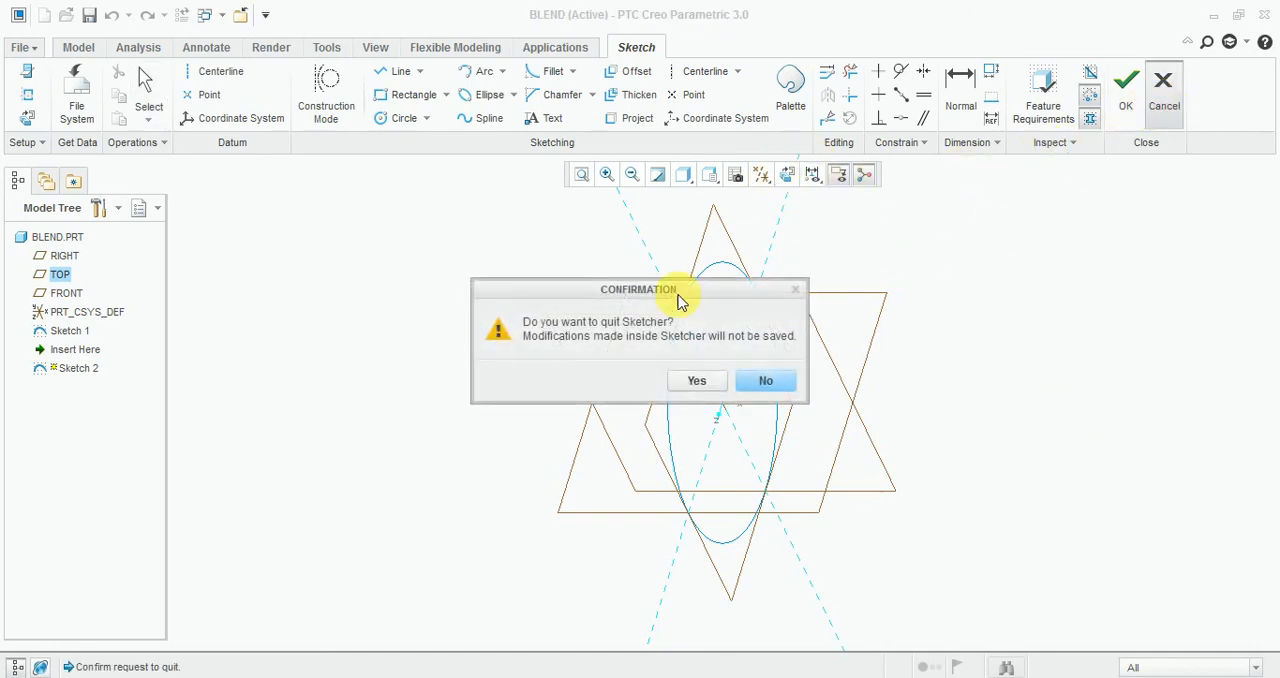
pyautogui.click(697, 384)
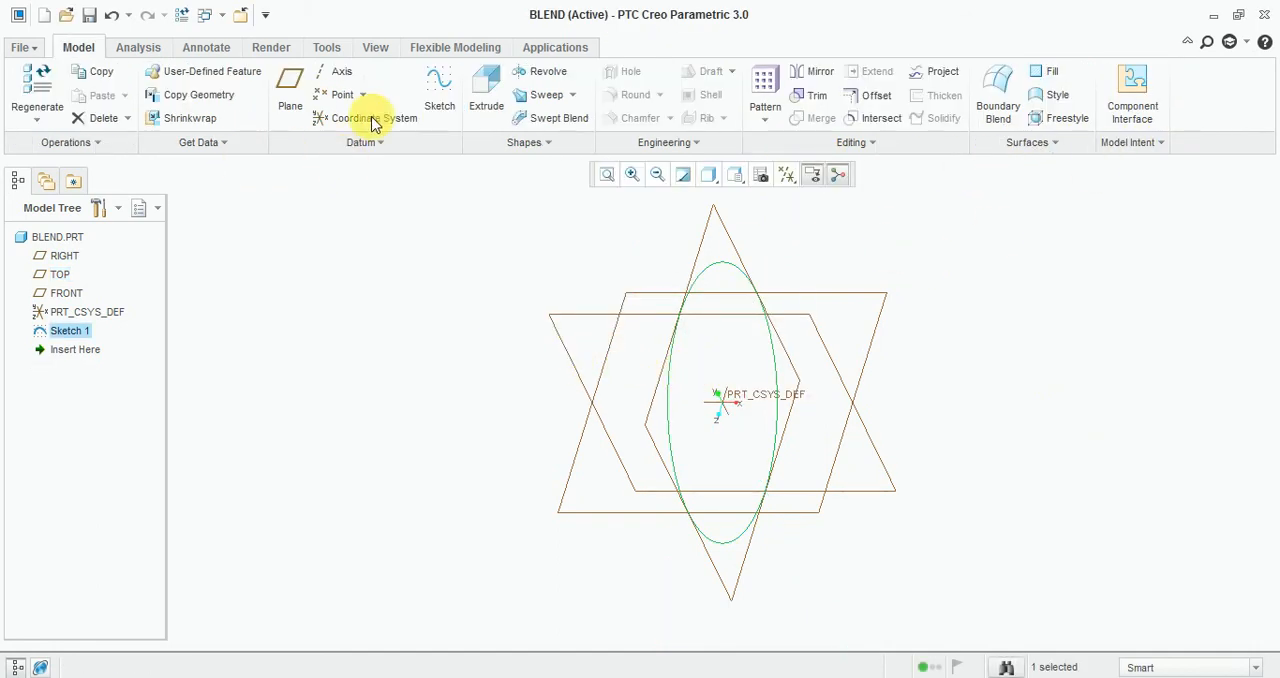
# Create a datum plane on the plane of Sketch 1.
pyautogui.click(288, 86)
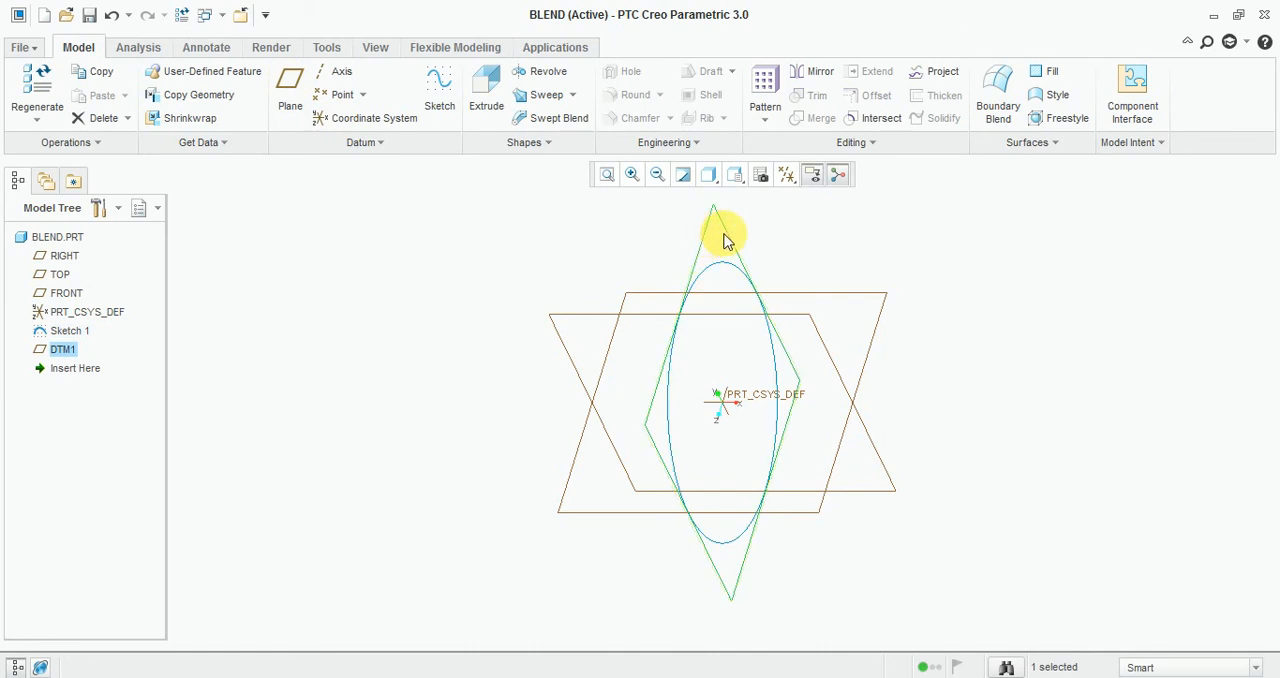
pyautogui.click(880, 245)
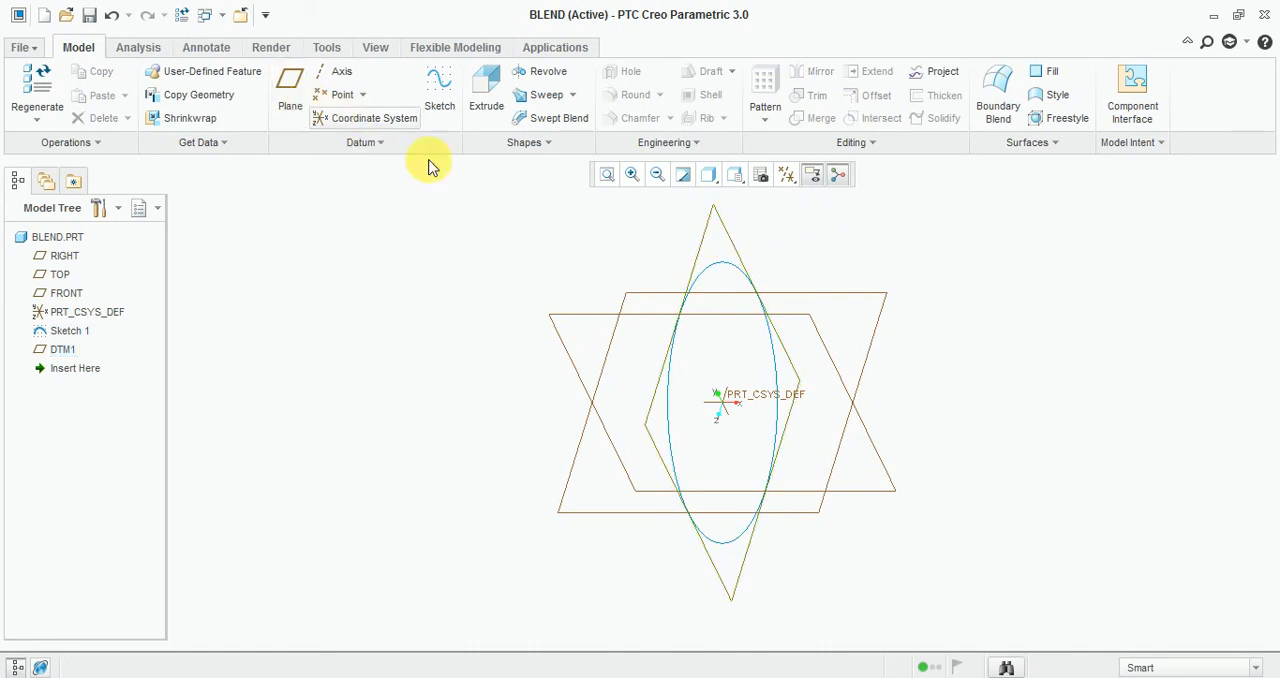
# Create a second datum plane offset 600 from DTM1.
pyautogui.click(709, 235)
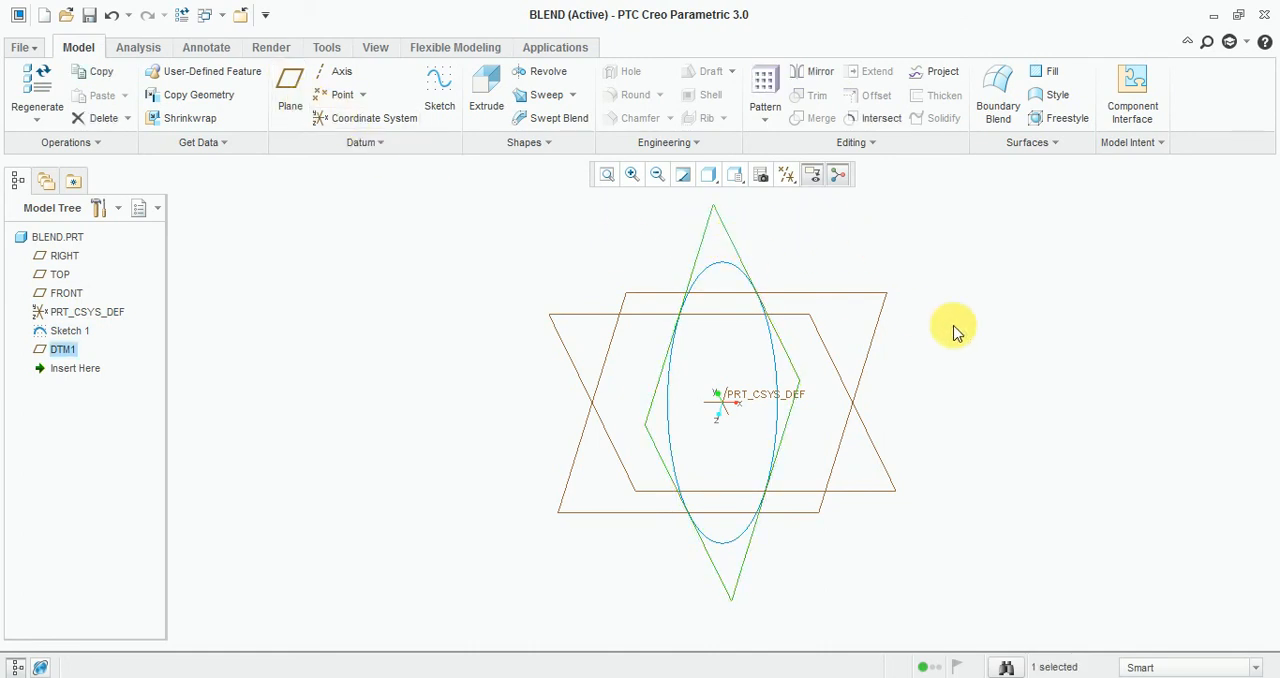
pyautogui.click(288, 86)
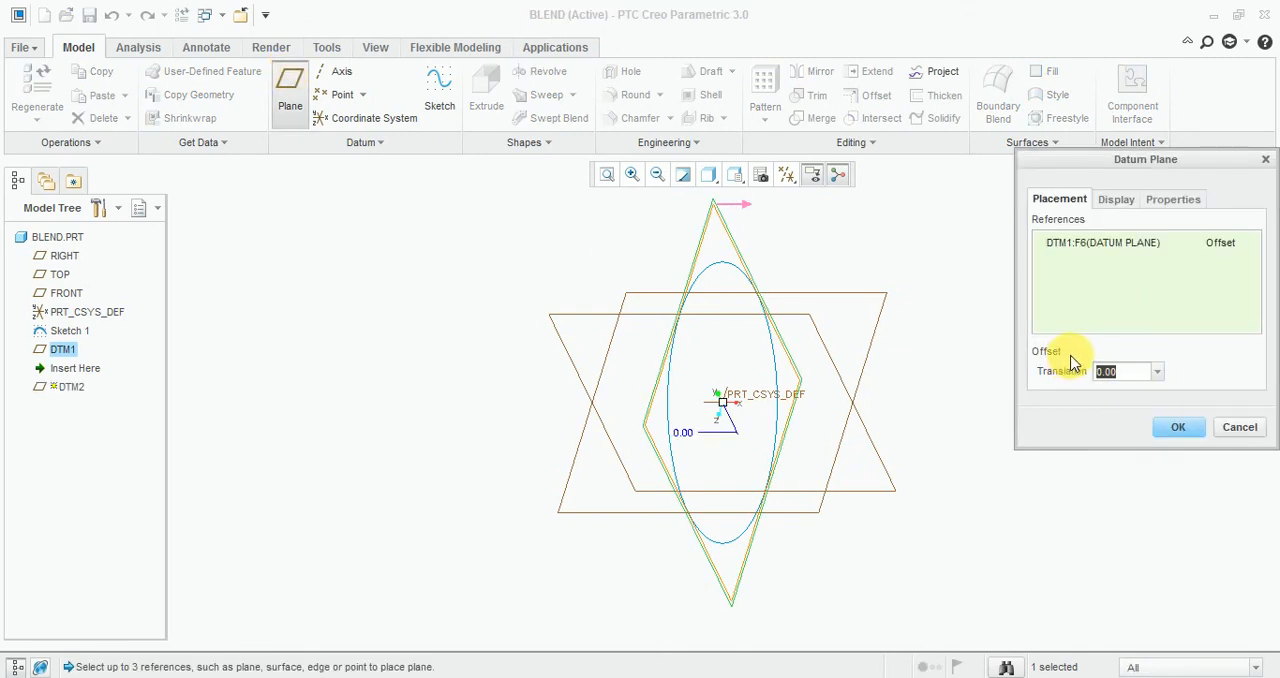
pyautogui.write('500')
pyautogui.press('Return')
pyautogui.scroll(-3, 543, 415)
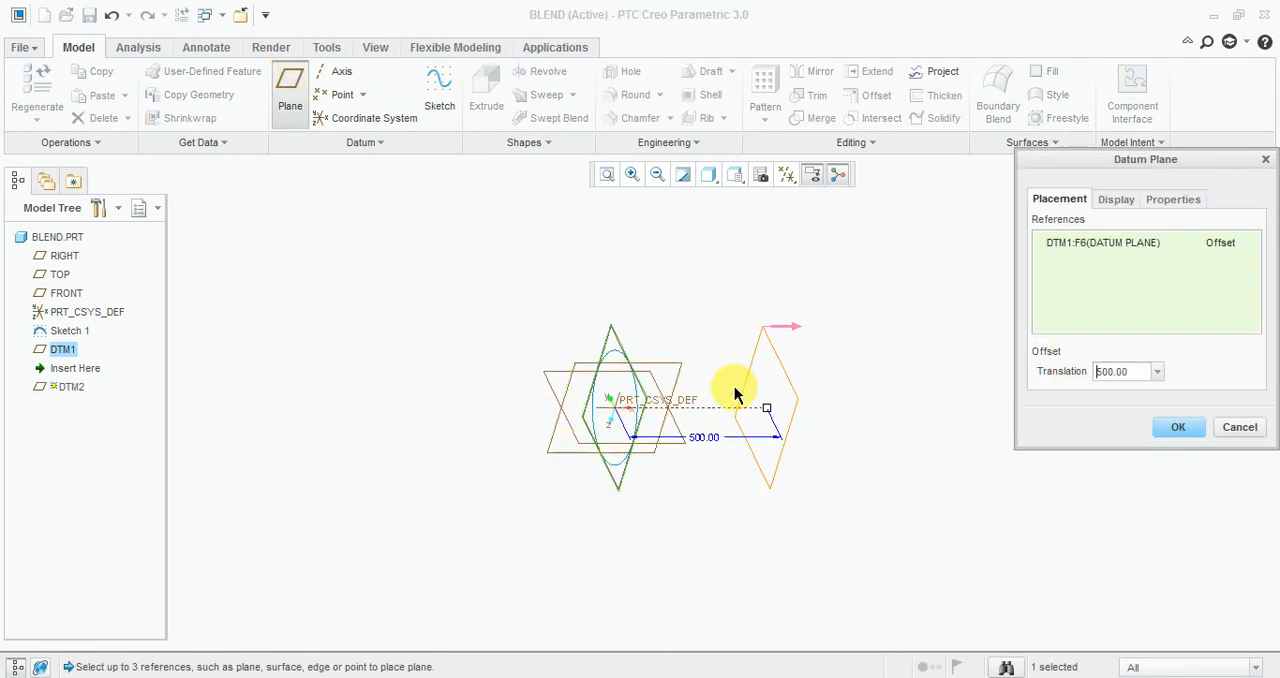
pyautogui.scroll(2, 735, 395)
pyautogui.moveTo(1135, 371); pyautogui.dragTo(1051, 372)
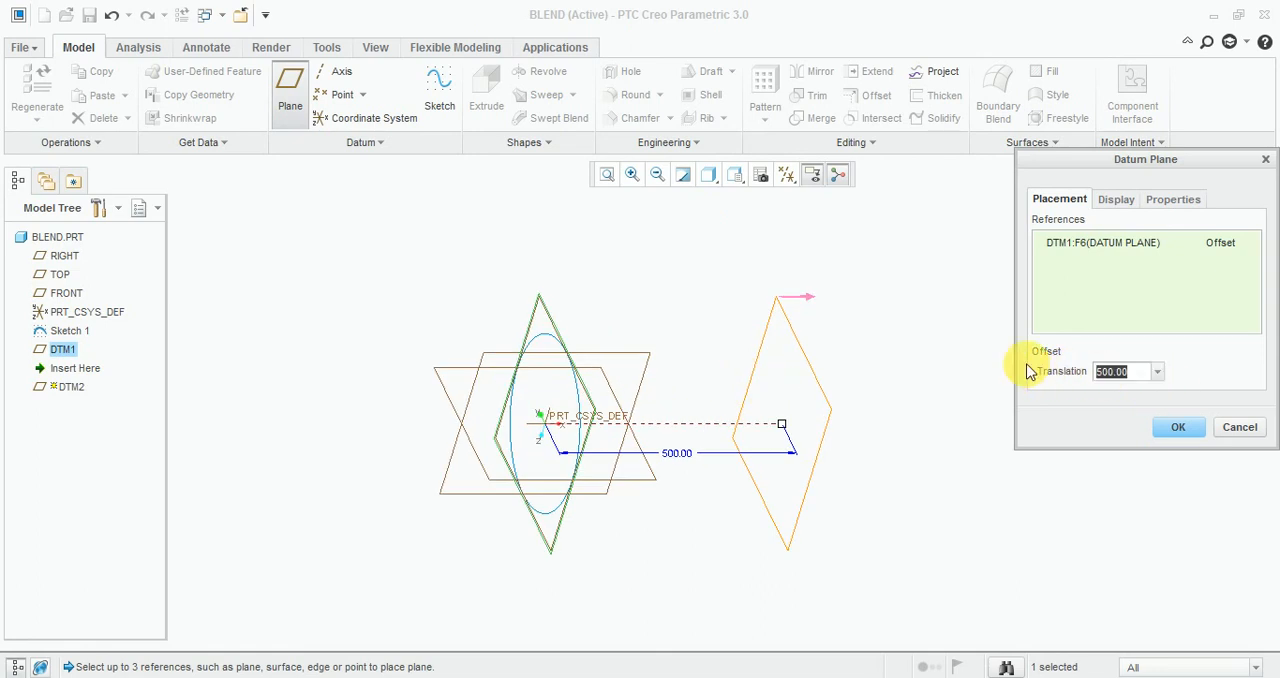
pyautogui.write('6000')
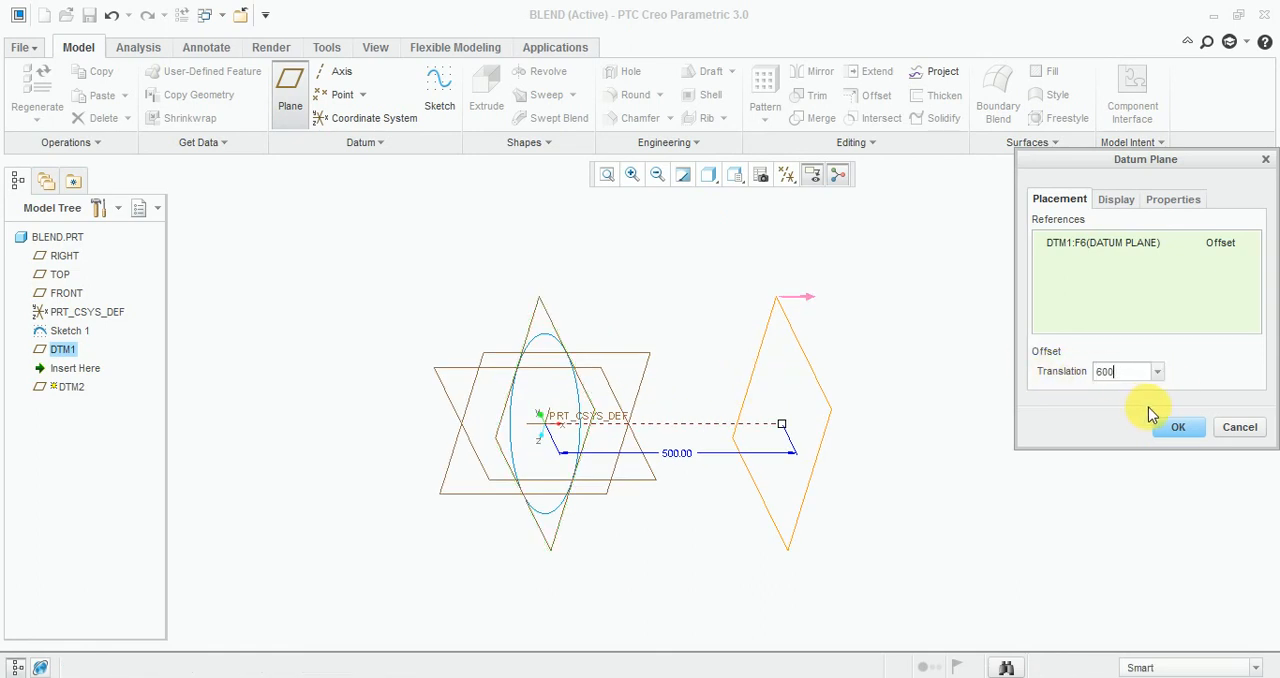
pyautogui.click(1178, 430)
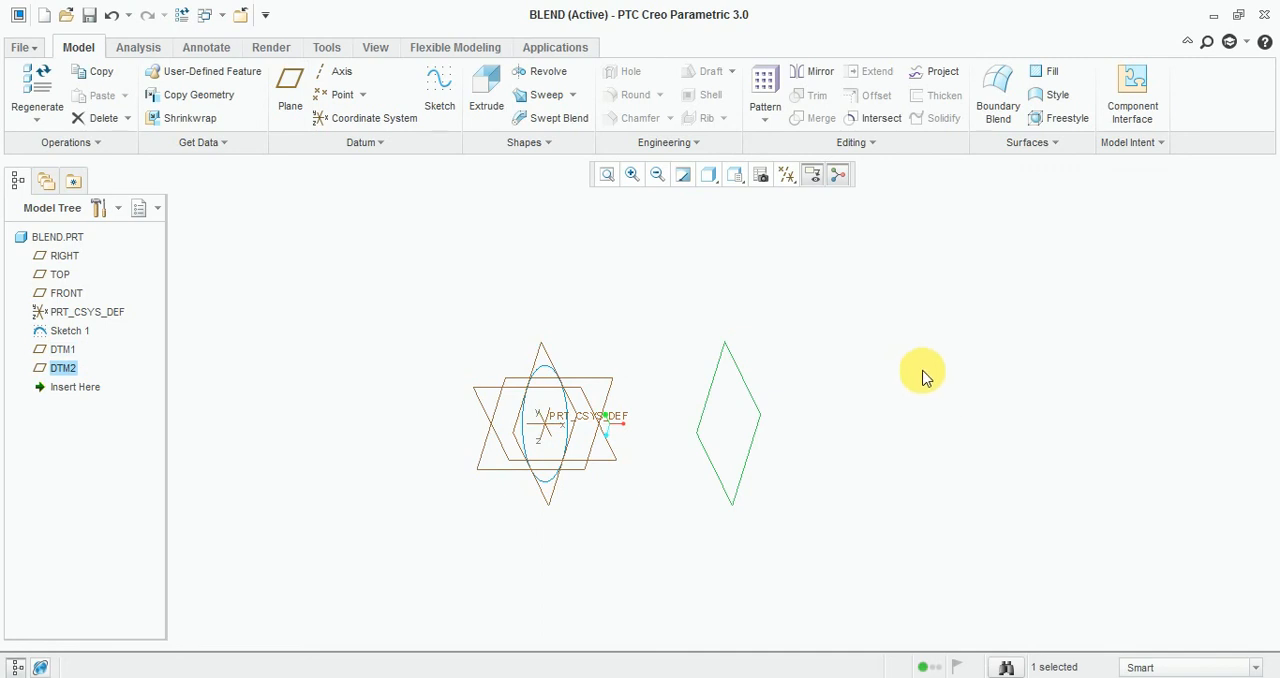
# Start a sketch on the offset datum plane DTM2.
pyautogui.moveTo(923, 371); pyautogui.dragTo(880, 372, button='middle')
pyautogui.click(441, 97)
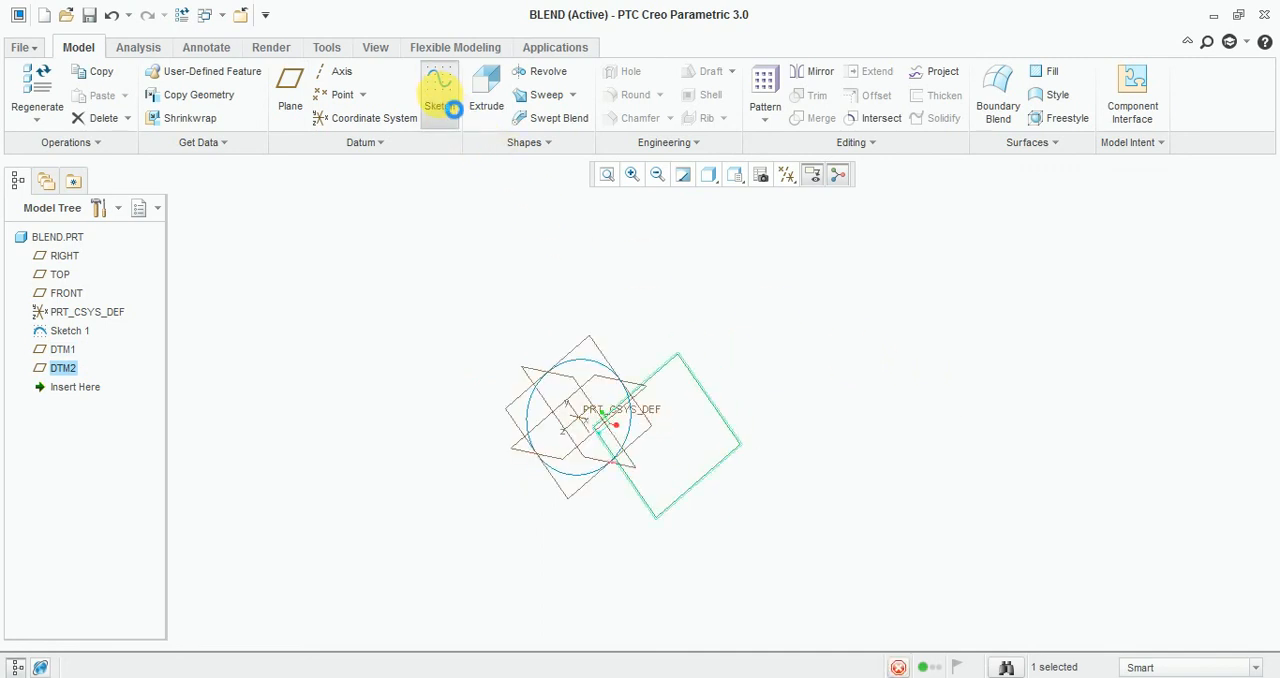
pyautogui.click(812, 176)
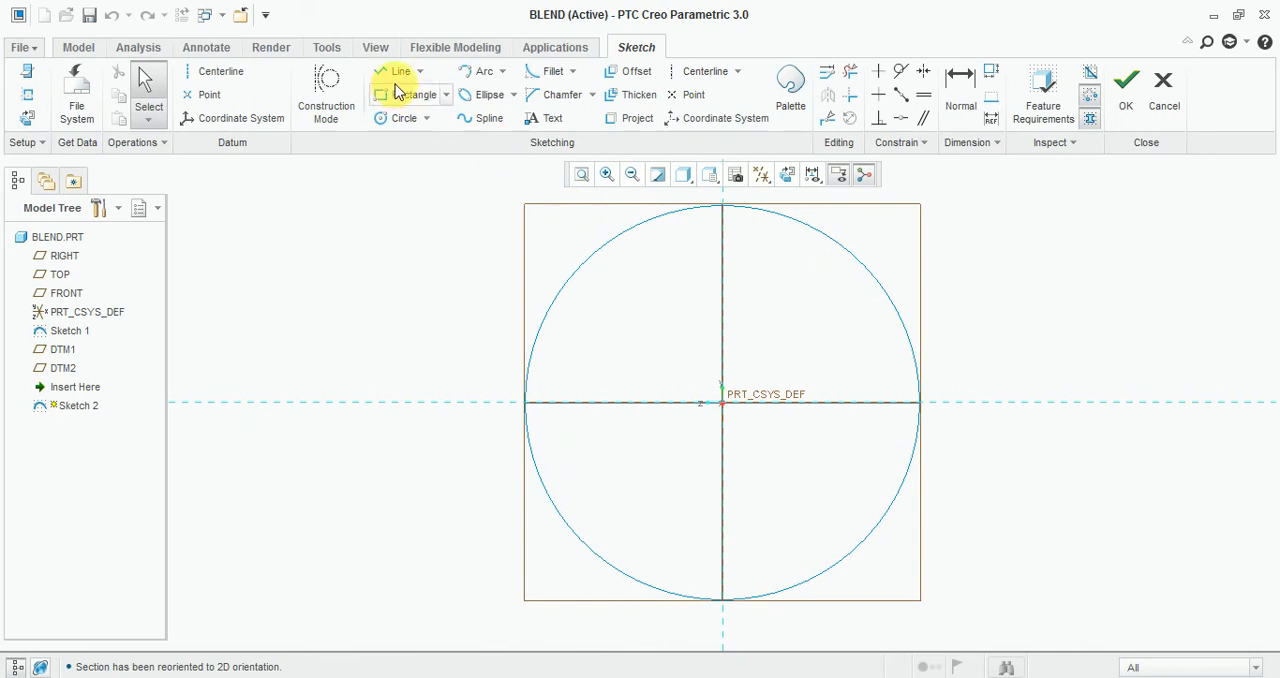
# Sketch a center rectangle about 509 wide and 389 high around the origin on the offset datum plane.
pyautogui.click(446, 94)
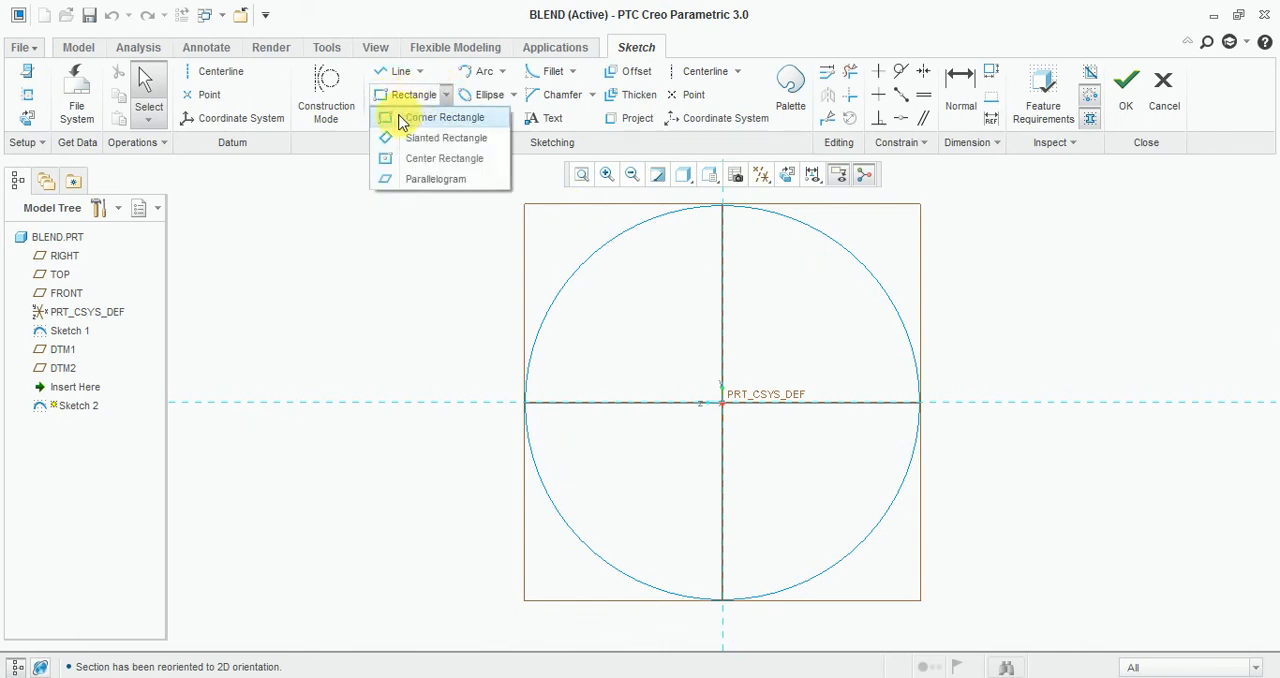
pyautogui.click(419, 162)
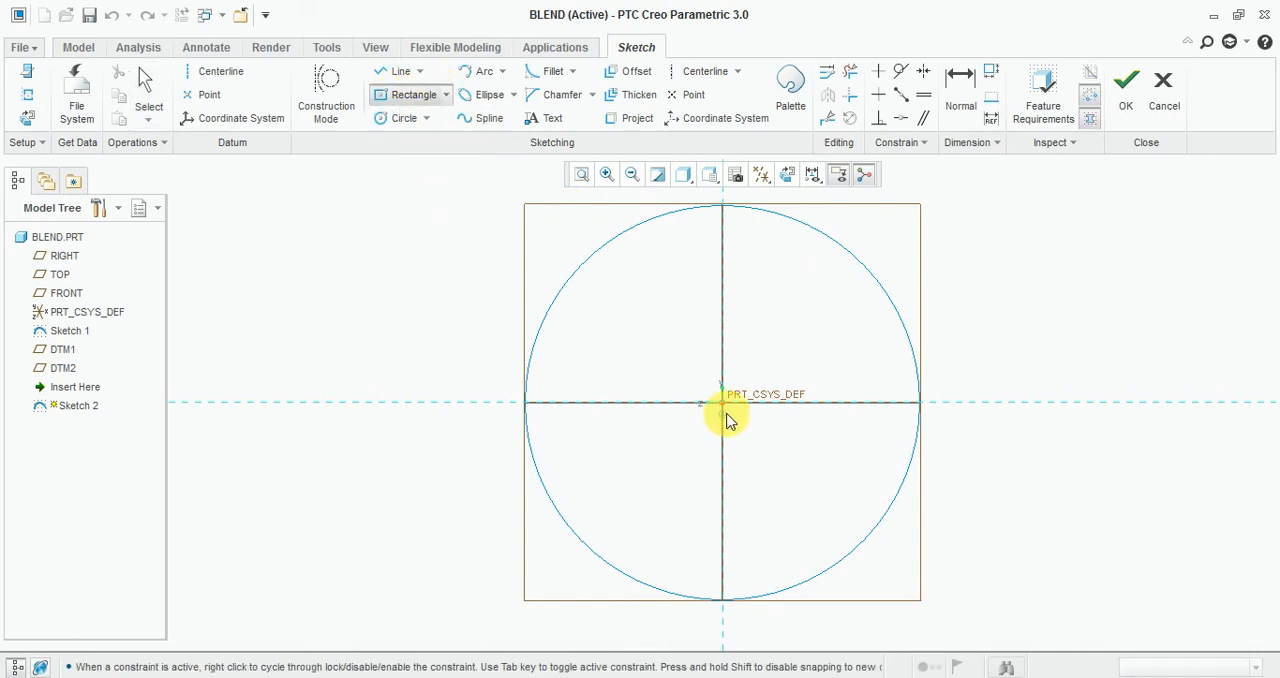
pyautogui.click(725, 406)
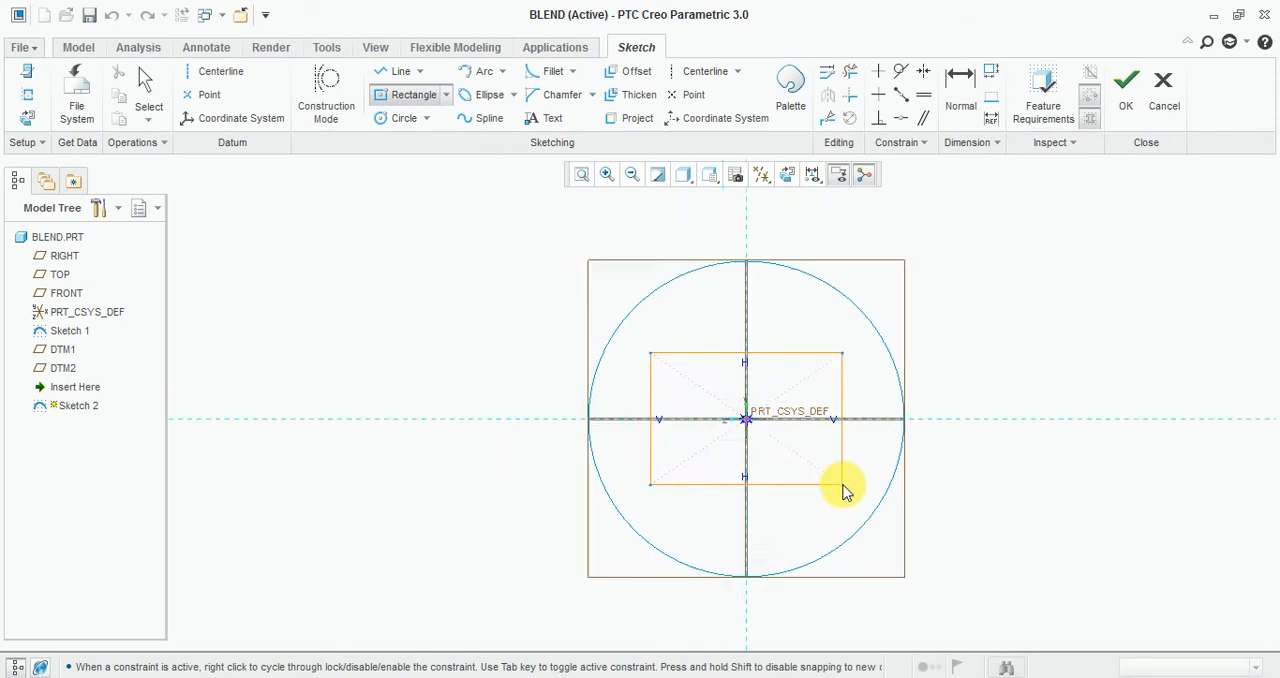
pyautogui.click(950, 574)
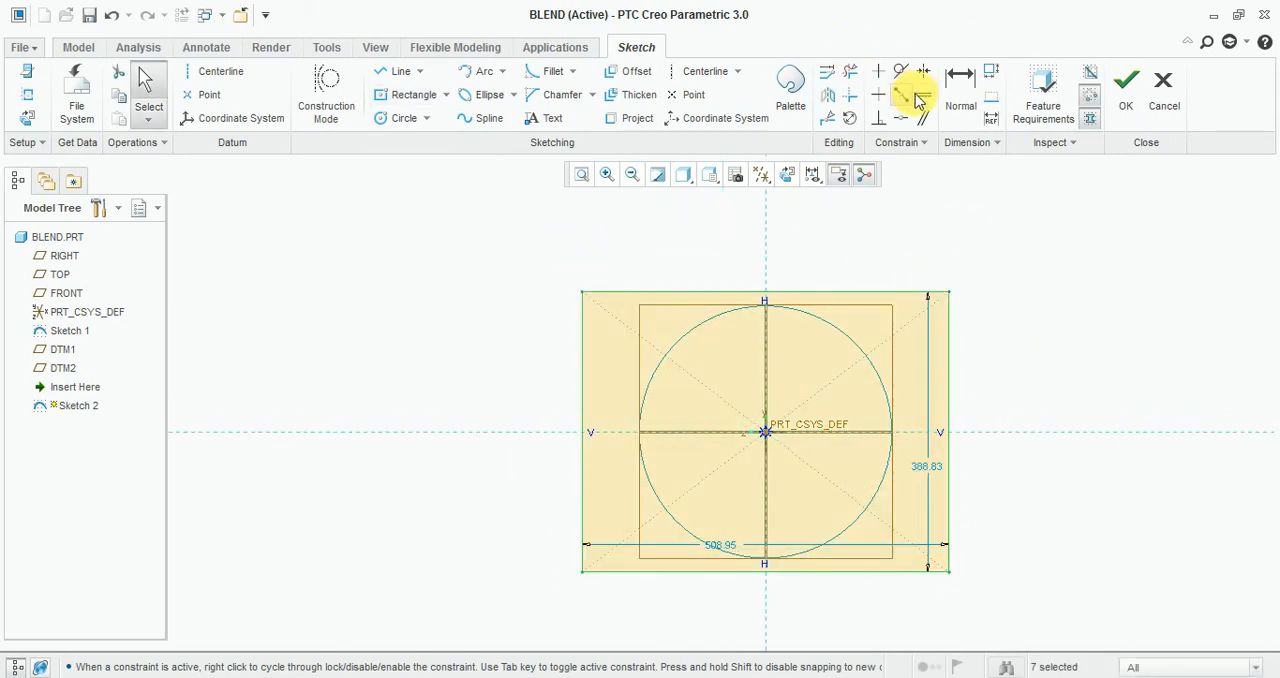
# Constrain two adjacent sides of the rectangle to equal length so that it becomes a square.
pyautogui.click(923, 96)
pyautogui.click(944, 315)
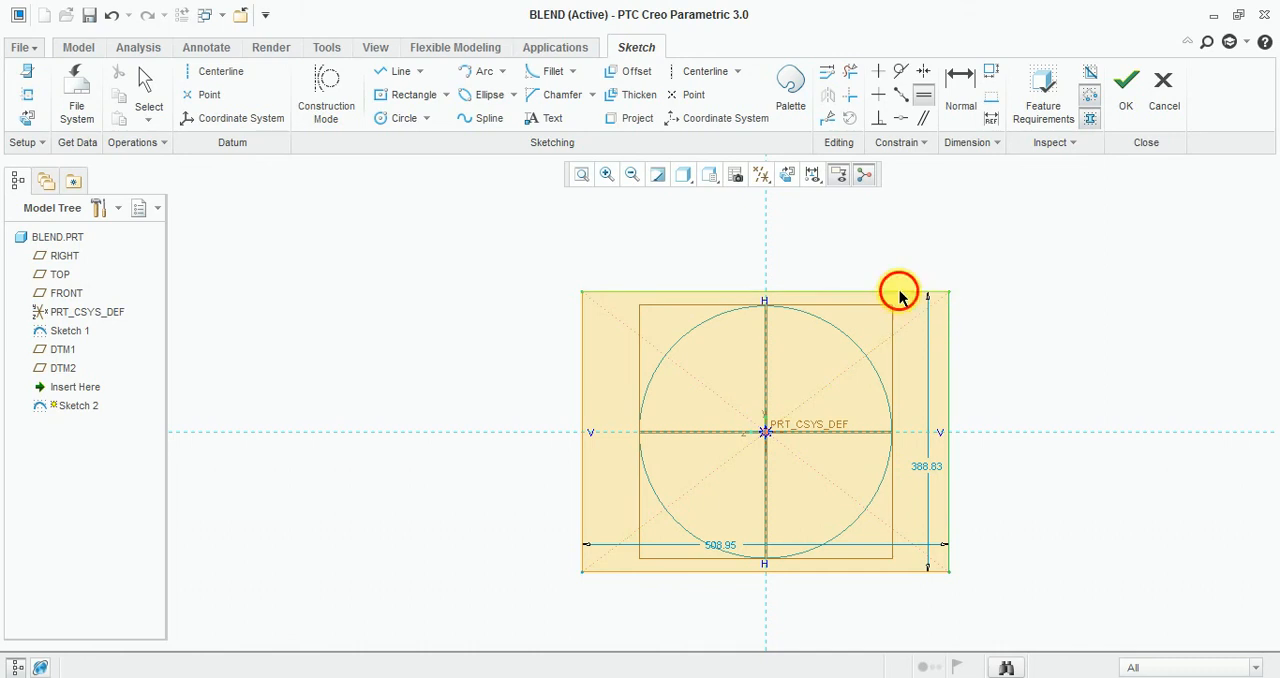
pyautogui.click(899, 293)
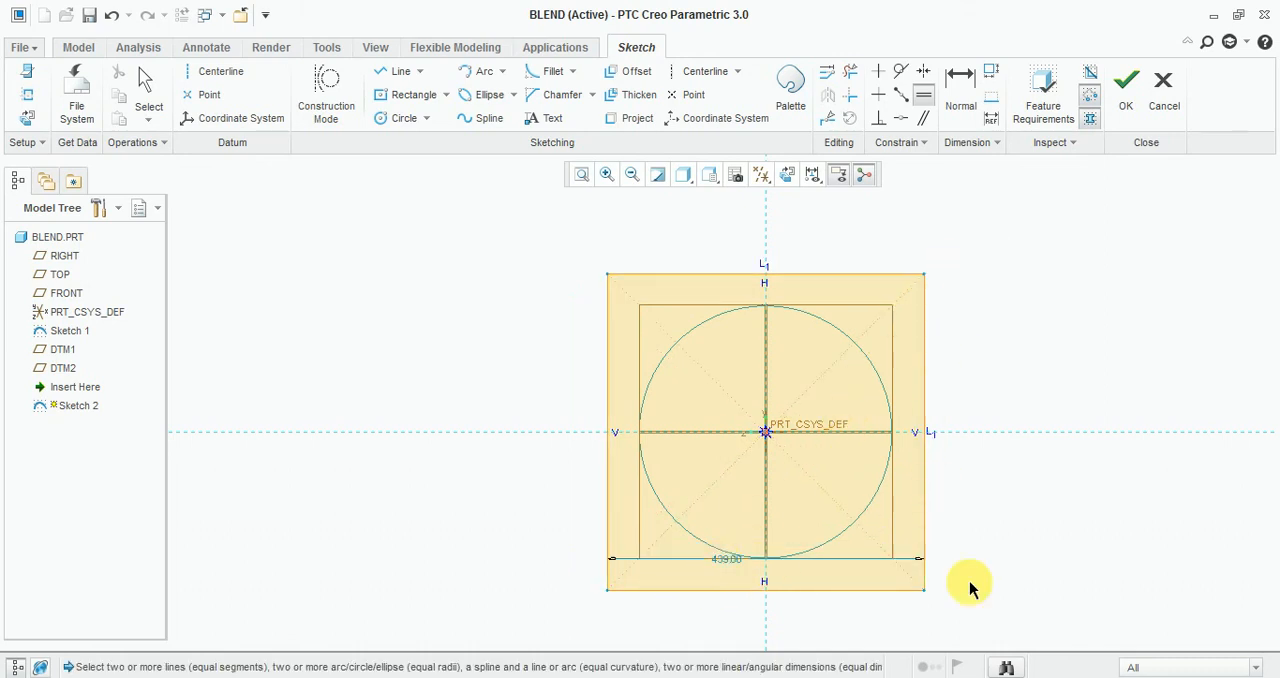
pyautogui.middleClick(1040, 566)
# Move the square's width dimension below the shape, set it to 500, and finish the sketch.
pyautogui.moveTo(738, 564); pyautogui.dragTo(721, 606)
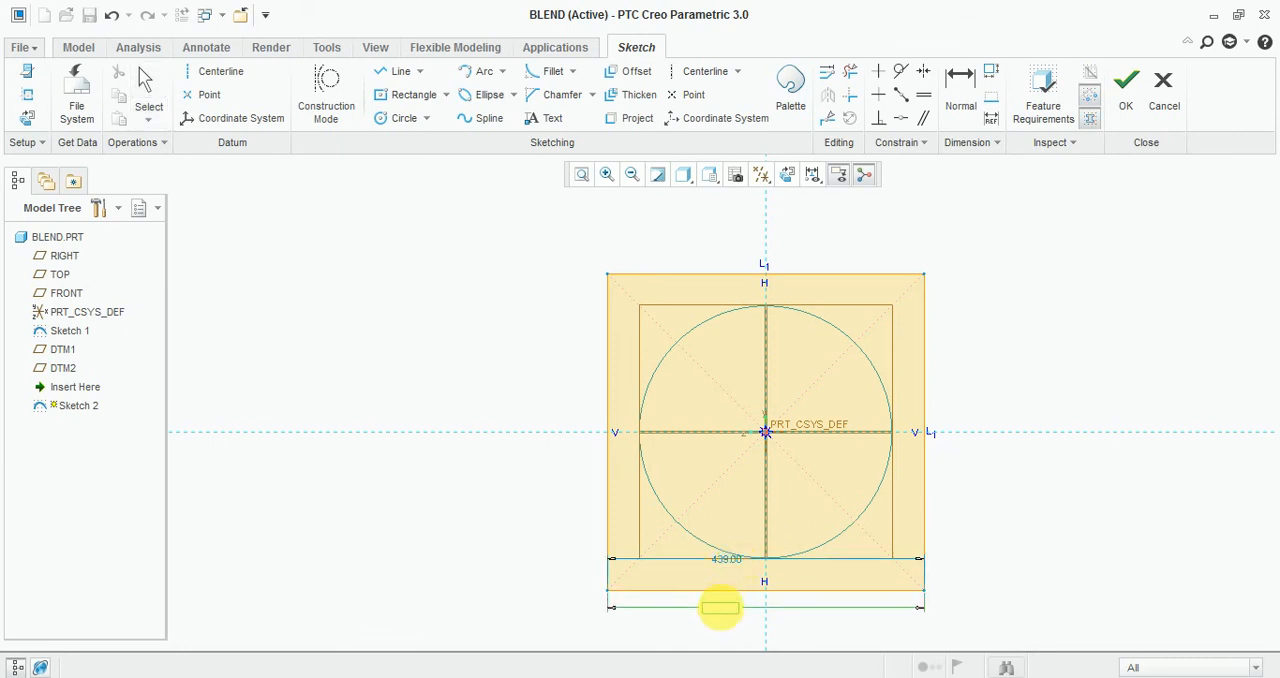
pyautogui.doubleClick(727, 611)
pyautogui.write('5')
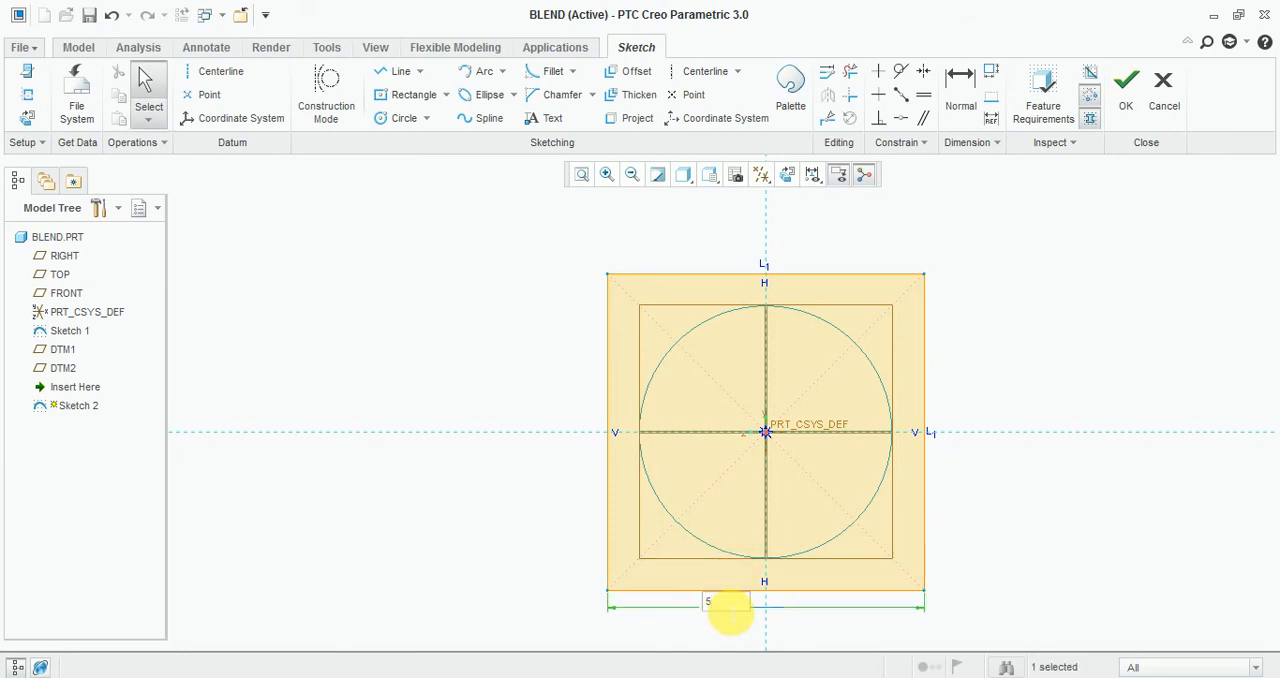
pyautogui.write('00')
pyautogui.press('Return')
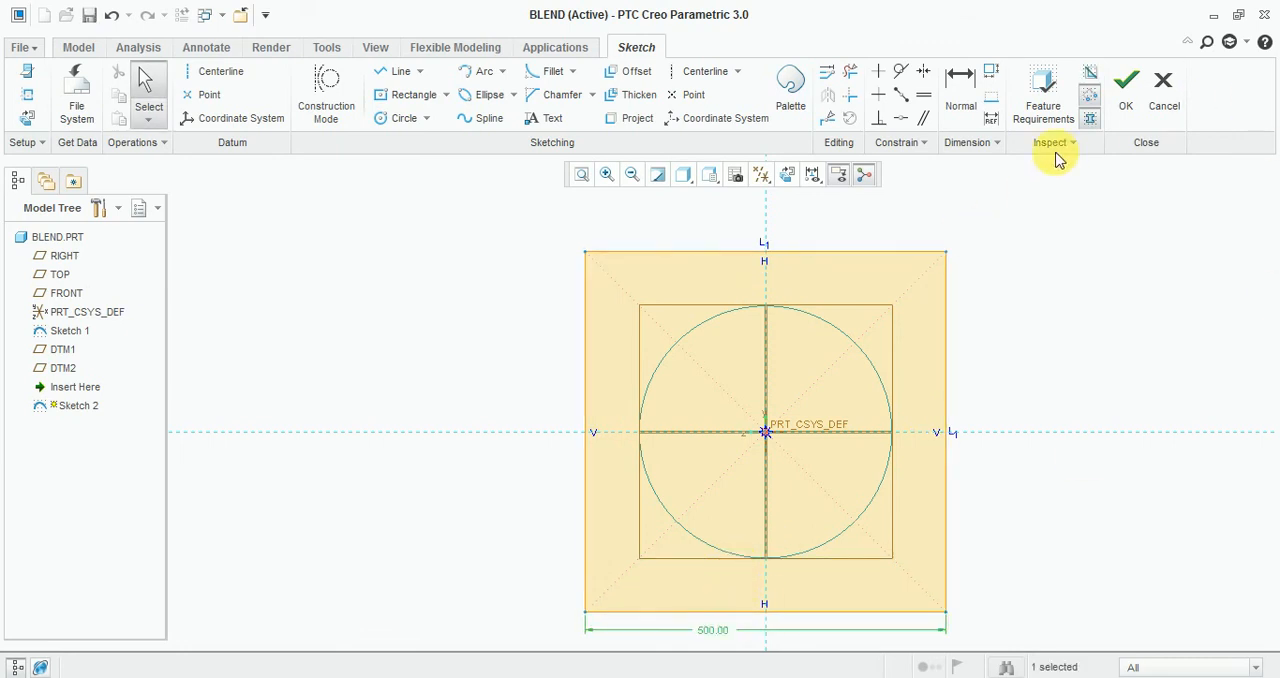
pyautogui.click(1126, 97)
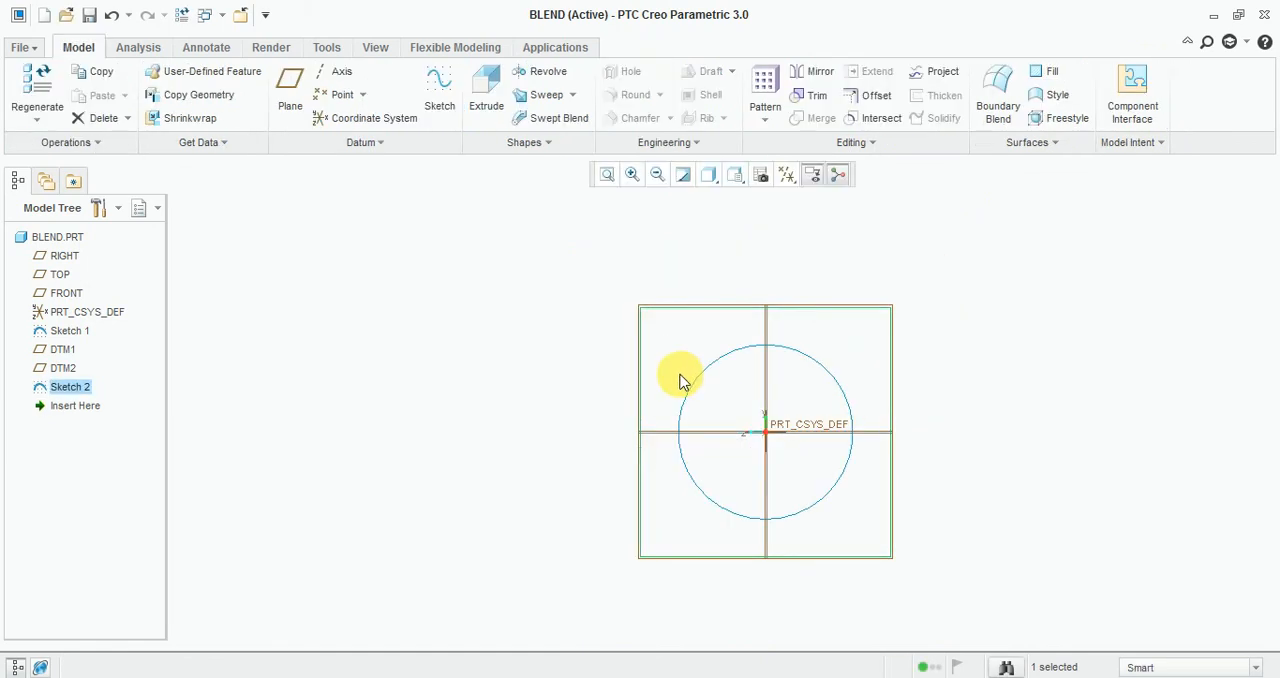
# Start a sketch on the RIGHT plane and orient the view parallel to it.
pyautogui.moveTo(554, 326)
pyautogui.mouseDown(button='middle')
pyautogui.moveTo(617, 333)
pyautogui.moveTo(580, 331)
pyautogui.mouseUp(button='middle')
pyautogui.click(423, 234)
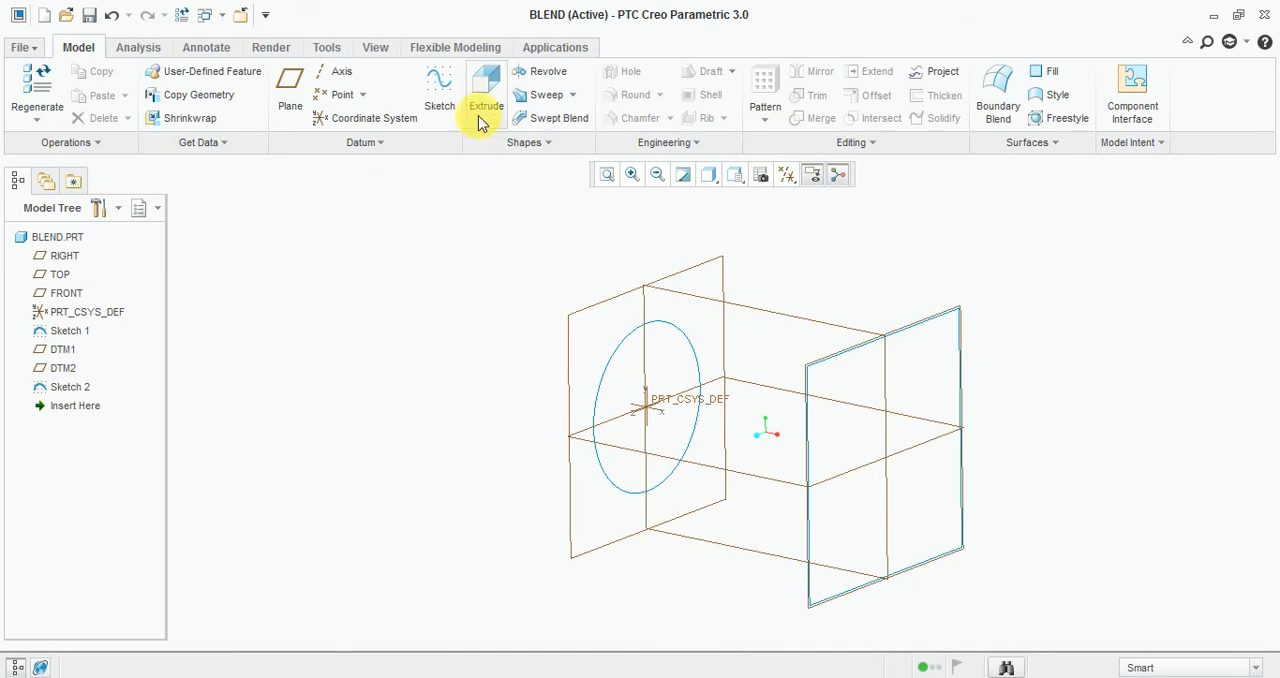
pyautogui.click(440, 92)
pyautogui.click(760, 312)
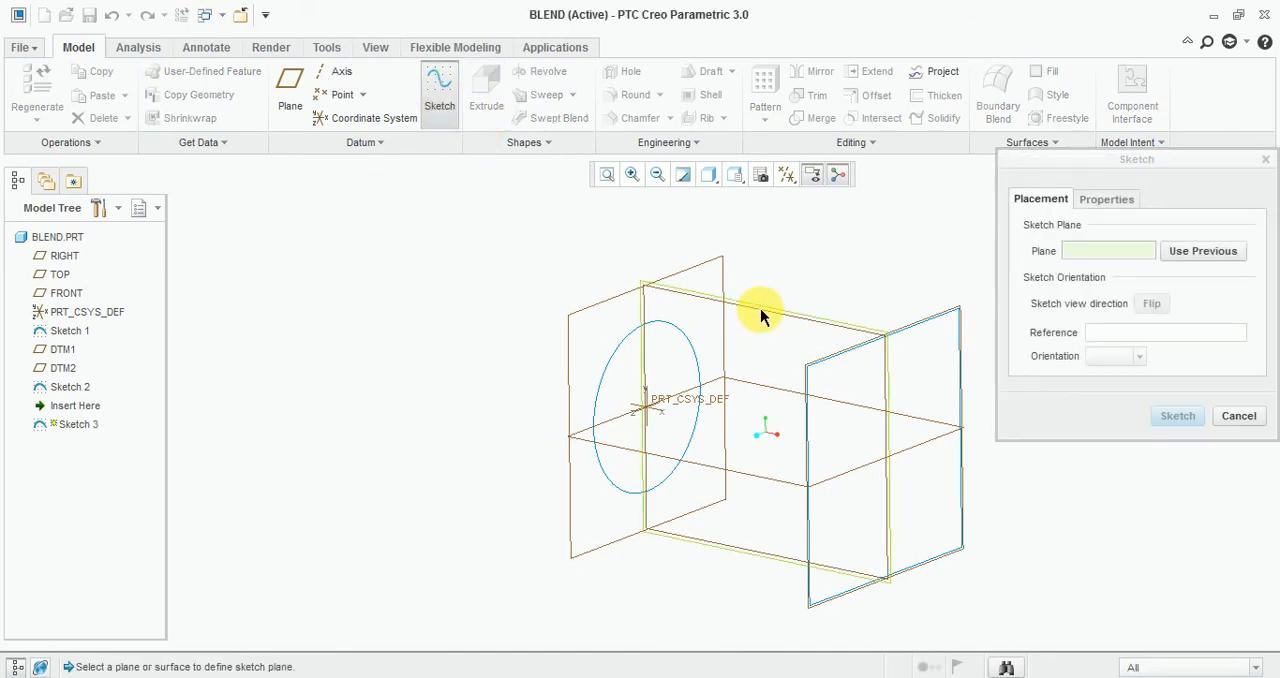
pyautogui.click(1175, 416)
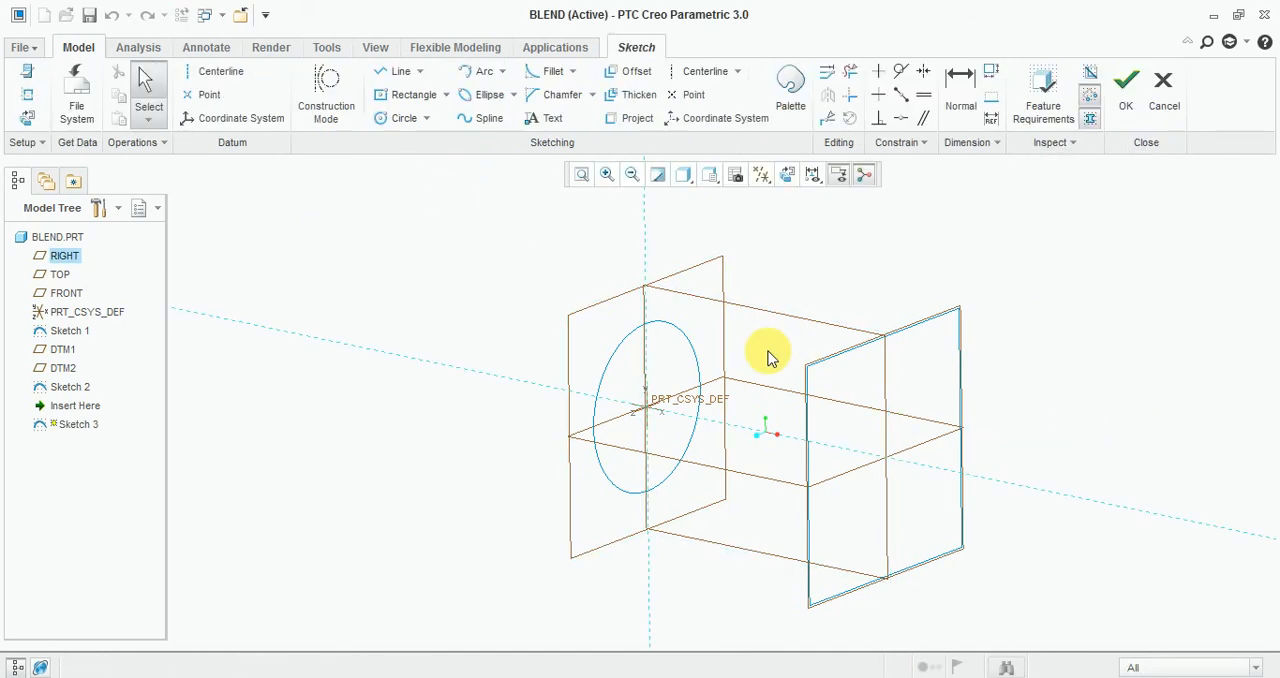
pyautogui.click(787, 176)
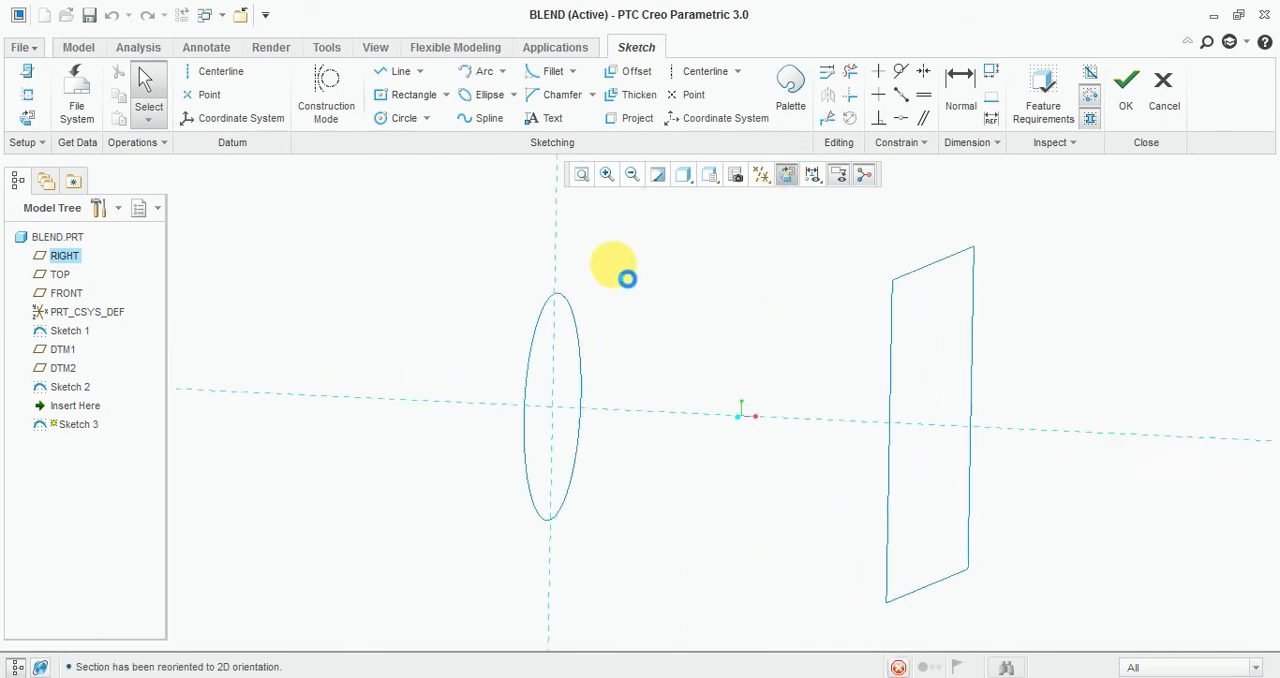
# Draw a horizontal line from the origin to the offset datum plane and finish the sketch.
pyautogui.click(400, 72)
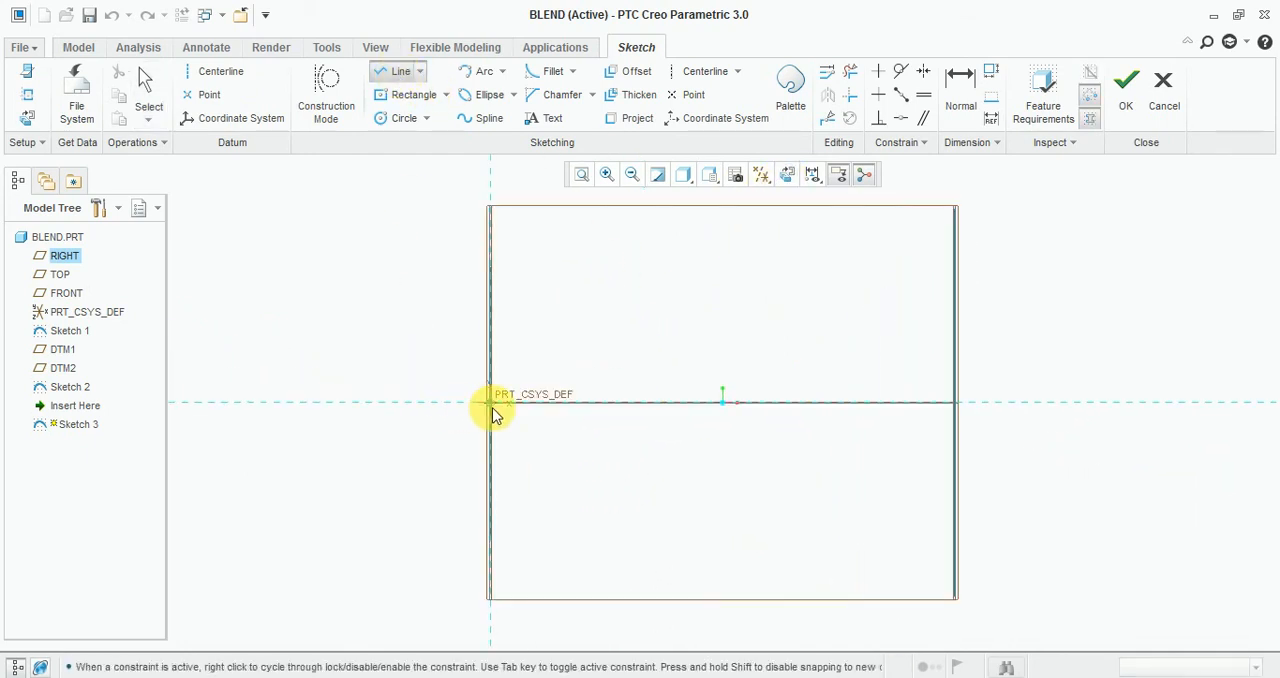
pyautogui.click(494, 405)
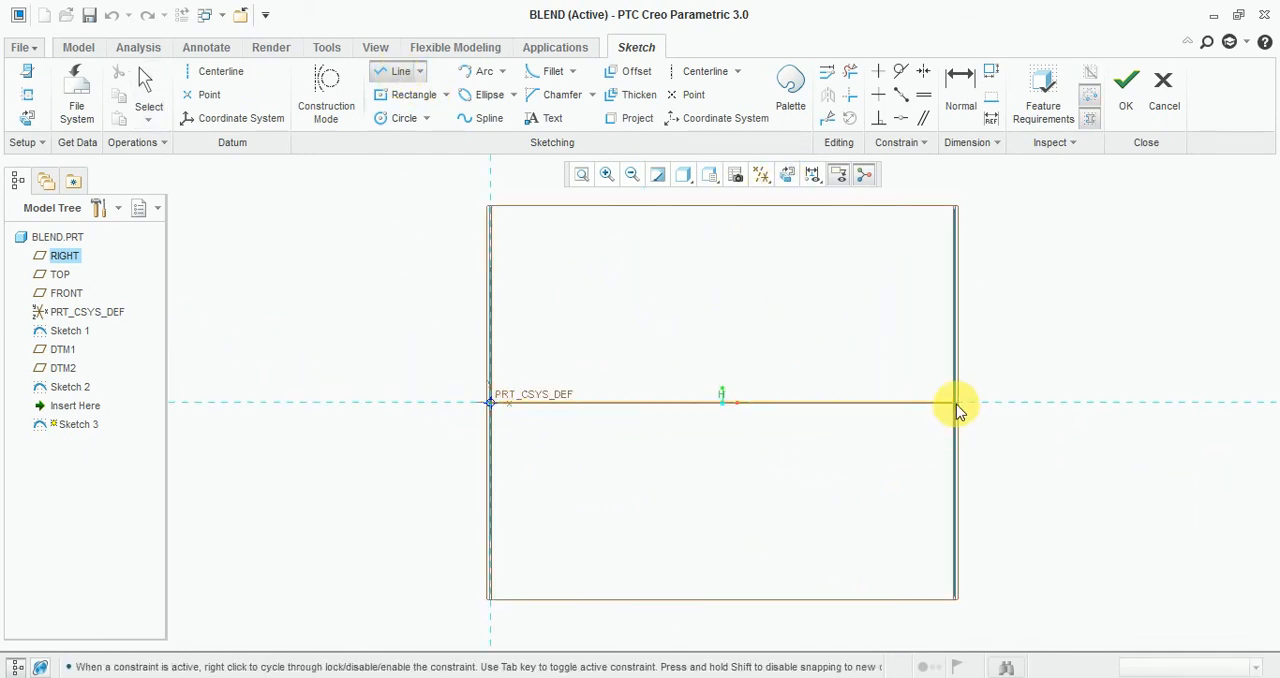
pyautogui.click(956, 404)
pyautogui.click(1126, 88)
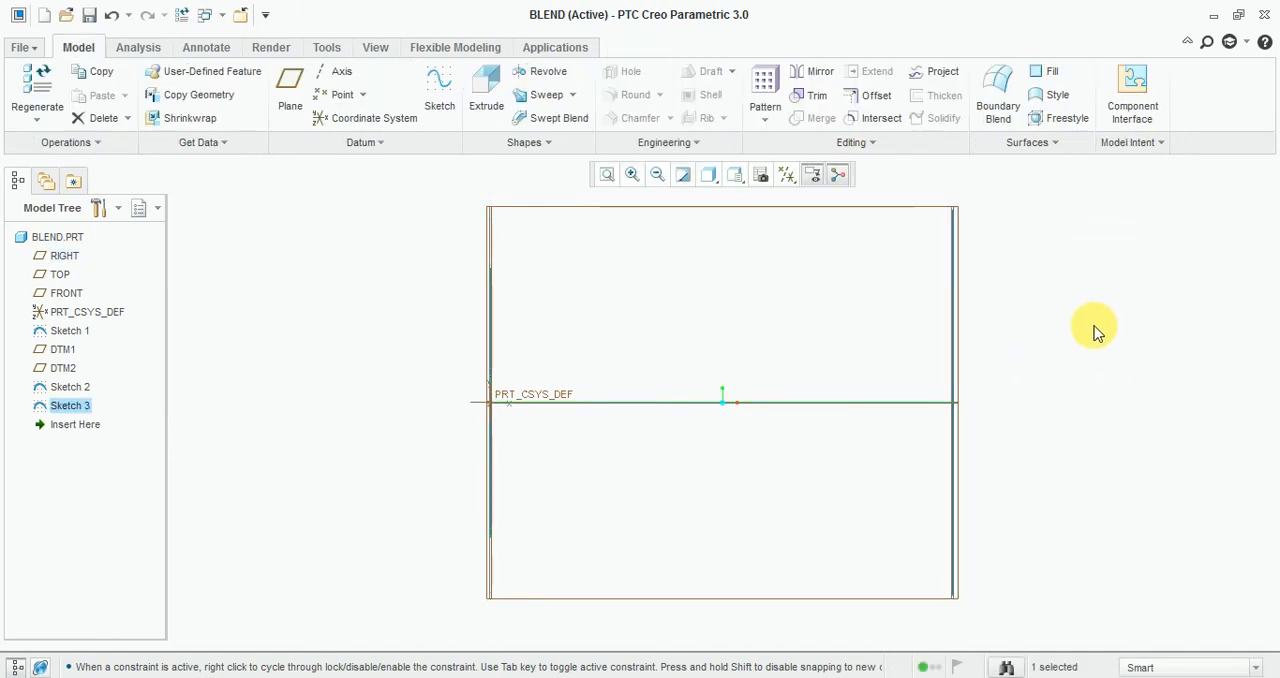
# Start a Blend feature and define its sections with the Selected sections option.
pyautogui.moveTo(1095, 330)
pyautogui.mouseDown(button='middle')
pyautogui.moveTo(1066, 351)
pyautogui.moveTo(903, 386)
pyautogui.moveTo(980, 463)
pyautogui.moveTo(1015, 470)
pyautogui.mouseUp(button='middle')
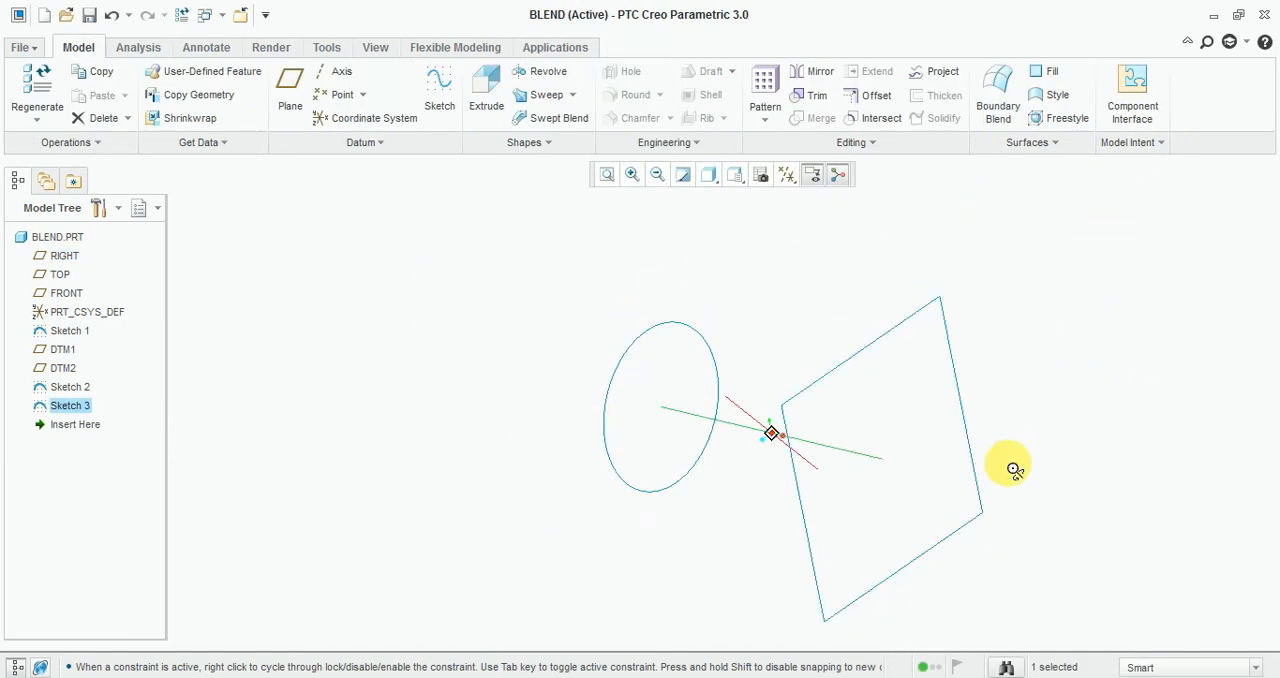
pyautogui.click(517, 148)
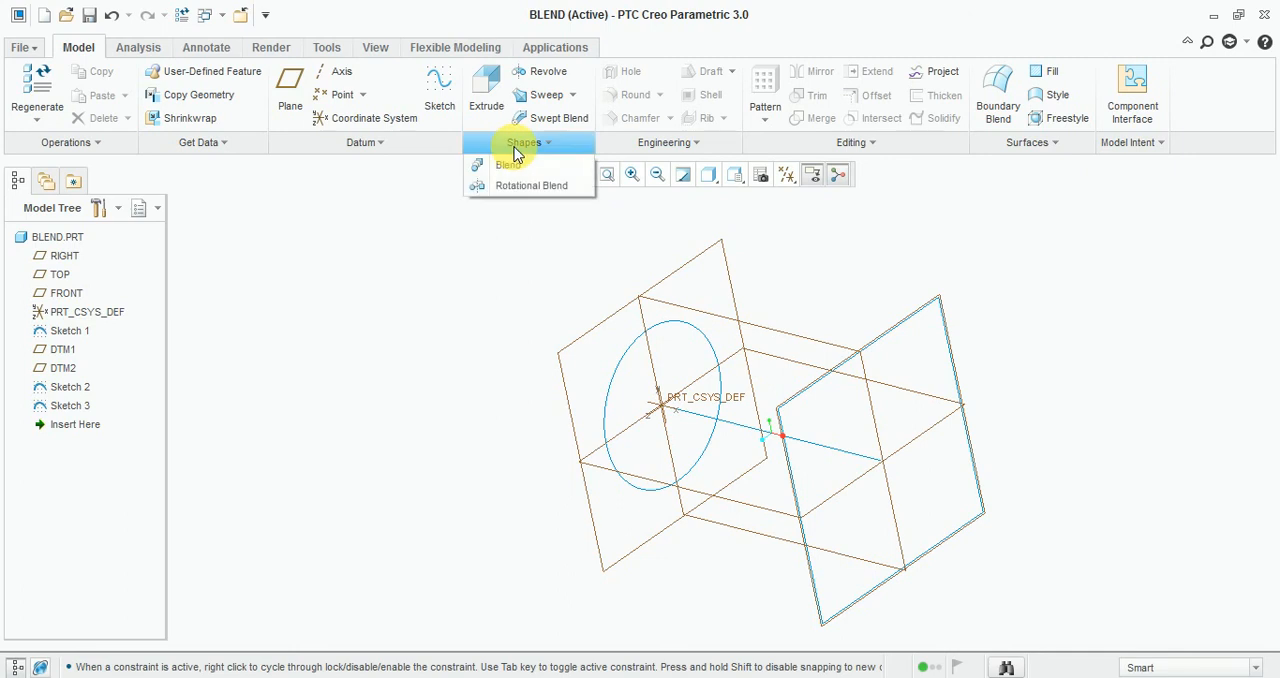
pyautogui.click(512, 168)
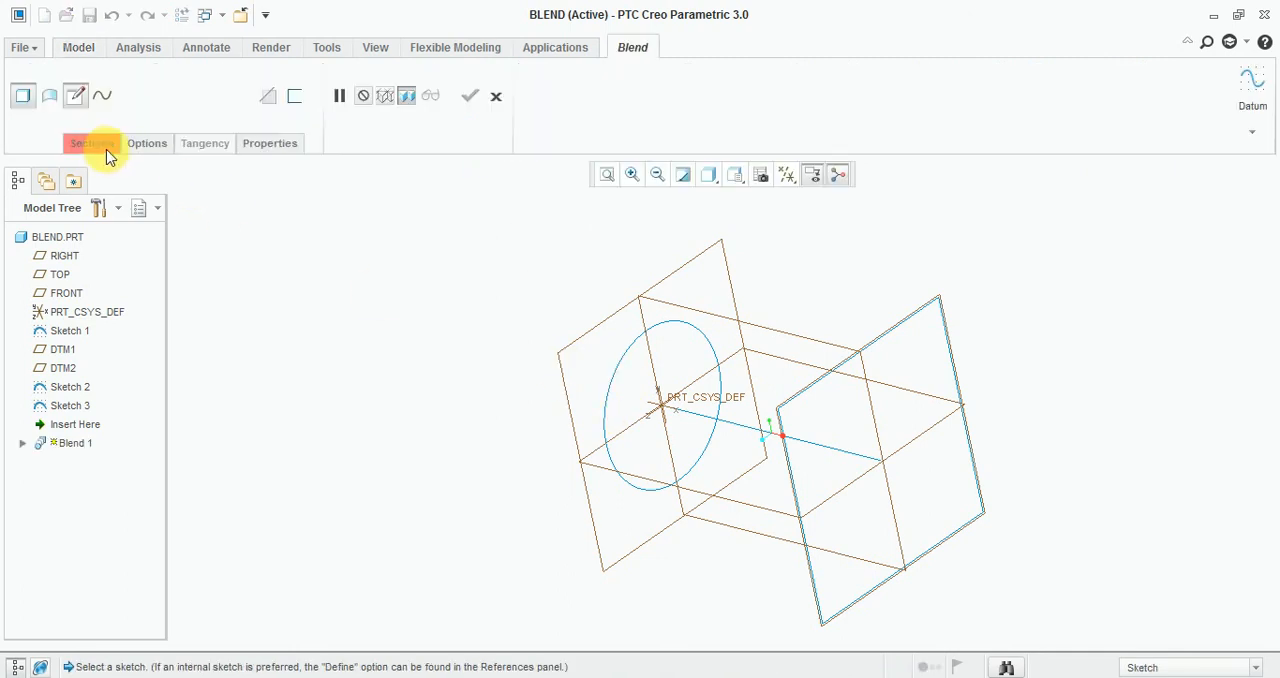
pyautogui.click(100, 149)
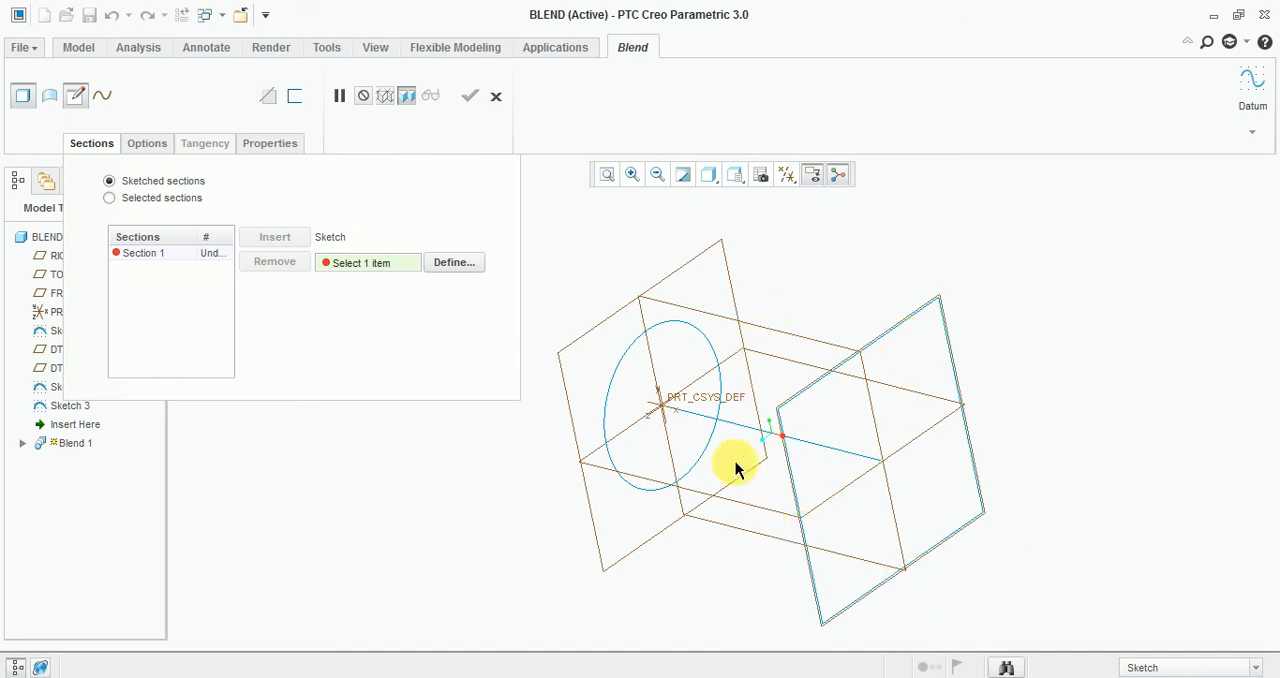
pyautogui.click(148, 204)
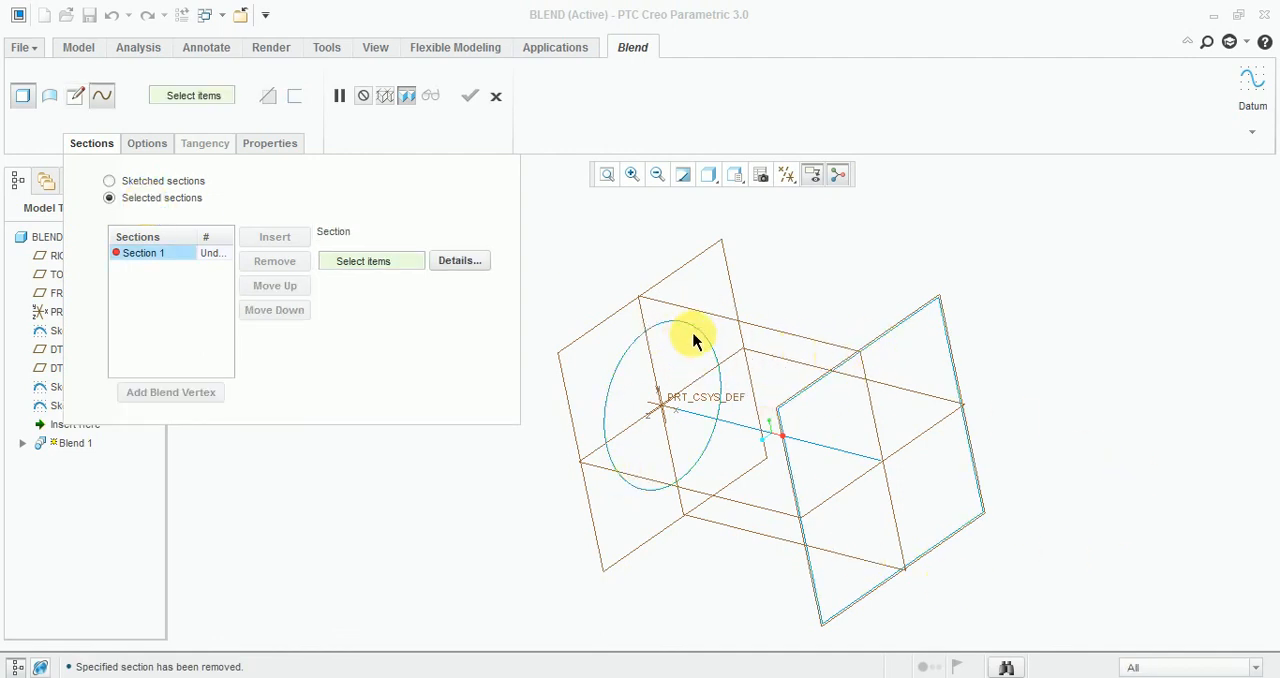
pyautogui.click(174, 184)
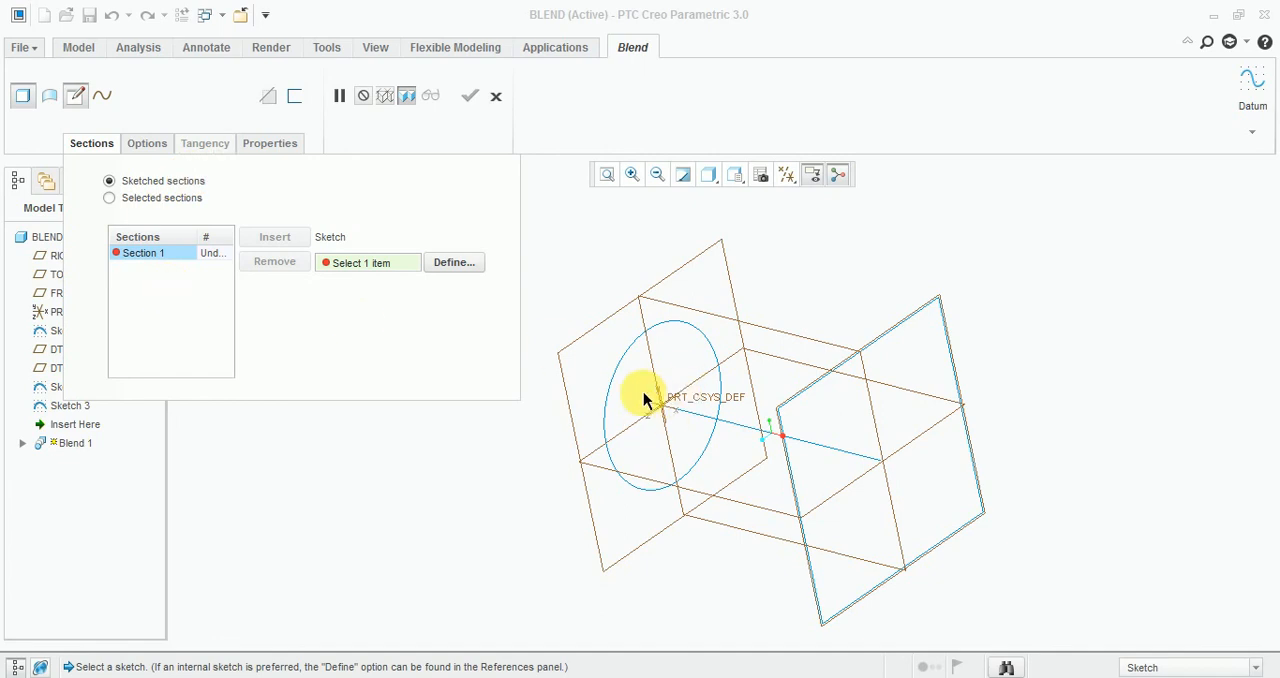
pyautogui.moveTo(661, 384); pyautogui.dragTo(687, 373, button='middle')
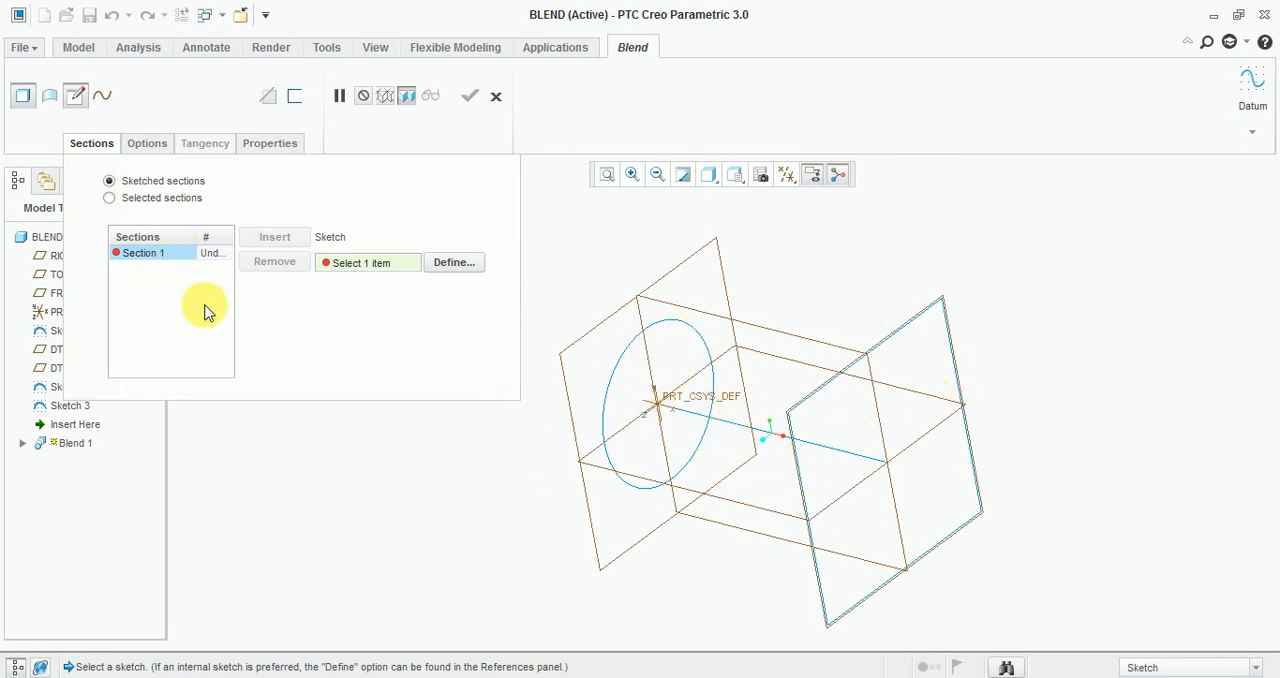
pyautogui.click(166, 207)
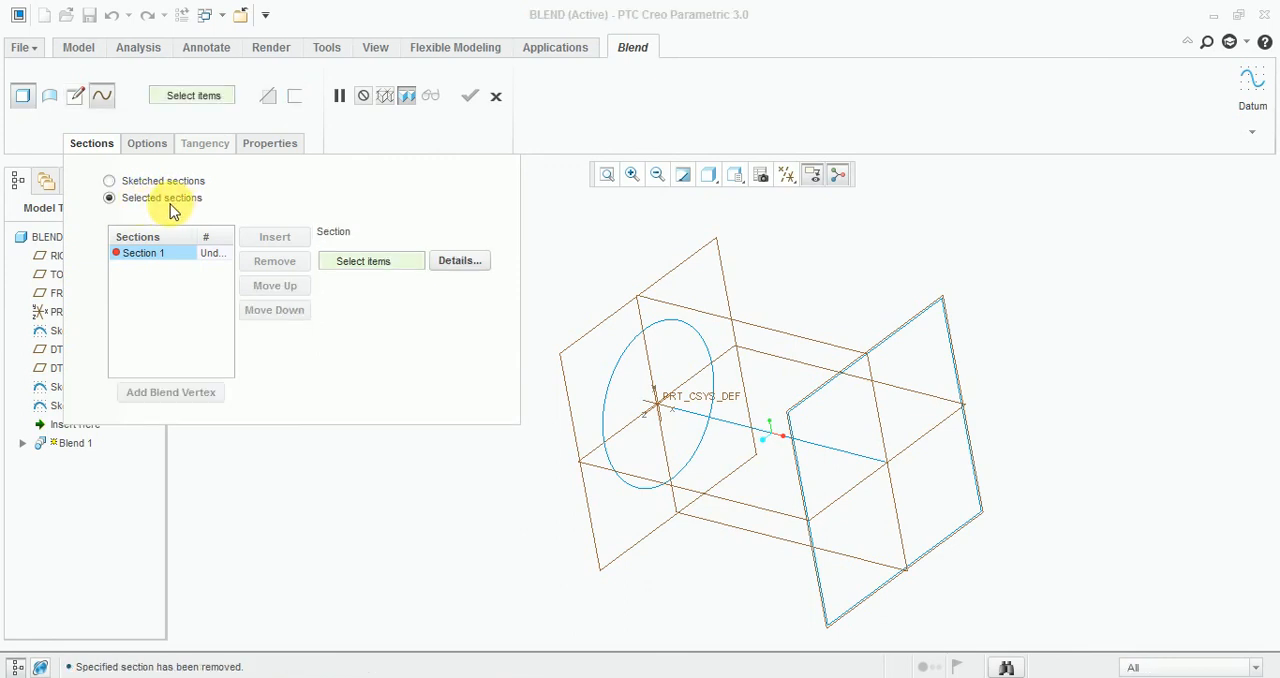
# Assign the circle as Section 1 of the blend and the square as Section 2.
pyautogui.click(608, 388)
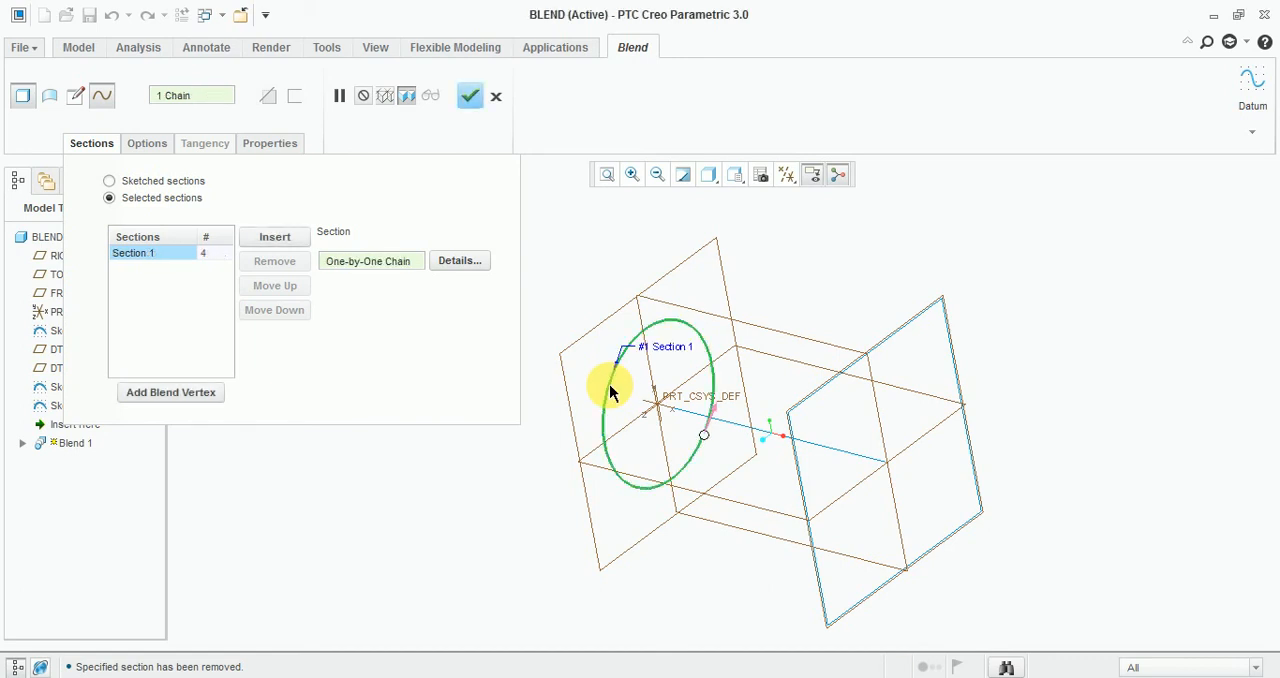
pyautogui.click(271, 242)
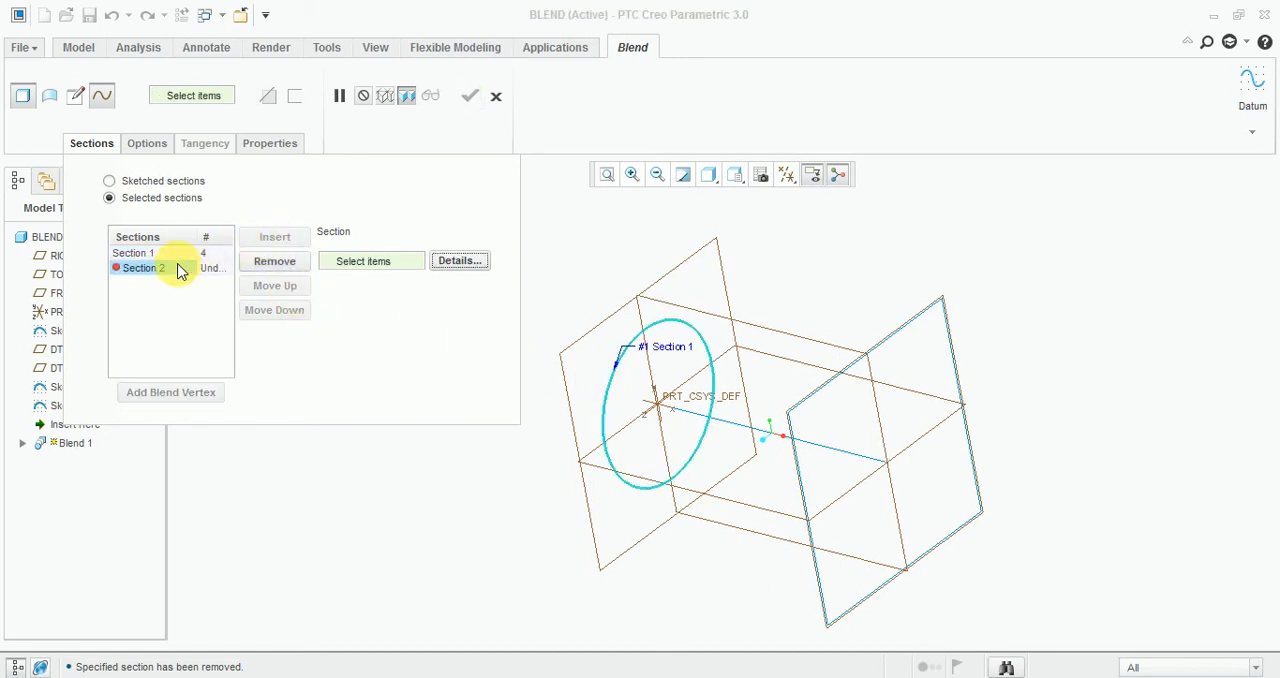
pyautogui.click(789, 418)
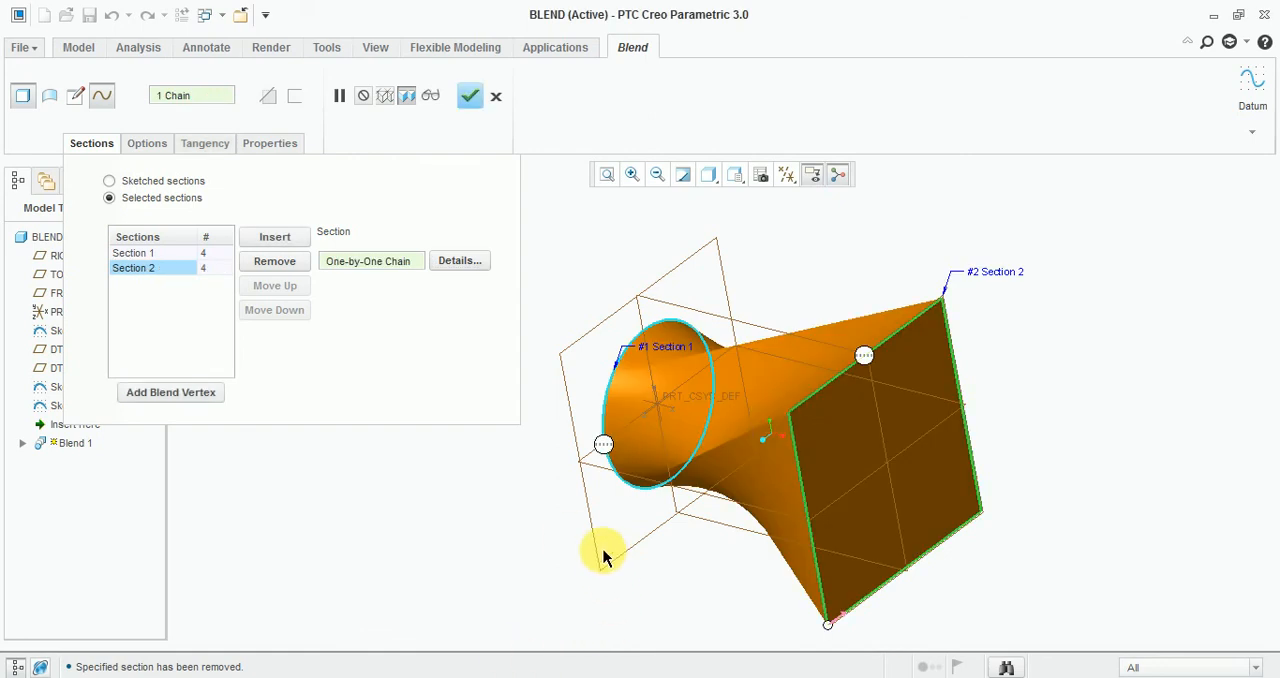
# Set the blended surfaces to Smooth and open the tangency conditions of the start and end sections.
pyautogui.moveTo(448, 530)
pyautogui.mouseDown(button='middle')
pyautogui.moveTo(563, 557)
pyautogui.moveTo(509, 537)
pyautogui.moveTo(500, 580)
pyautogui.moveTo(491, 504)
pyautogui.moveTo(430, 518)
pyautogui.mouseUp(button='middle')
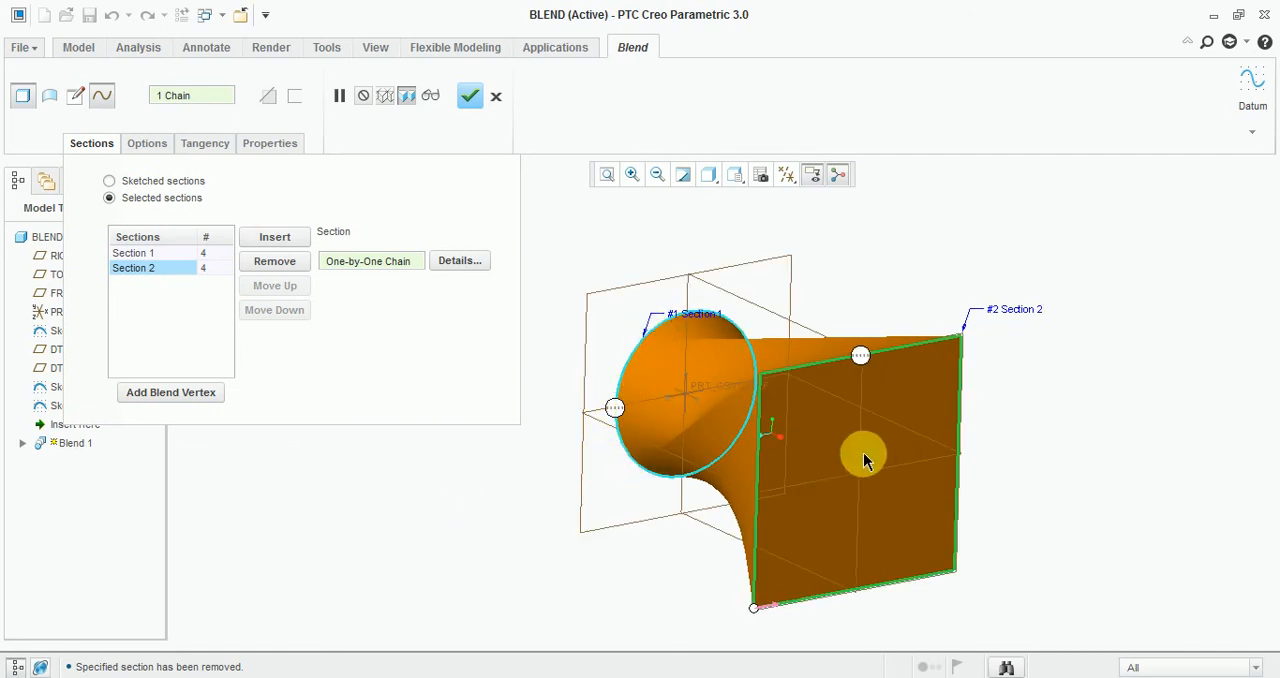
pyautogui.moveTo(857, 451); pyautogui.dragTo(829, 463, button='middle')
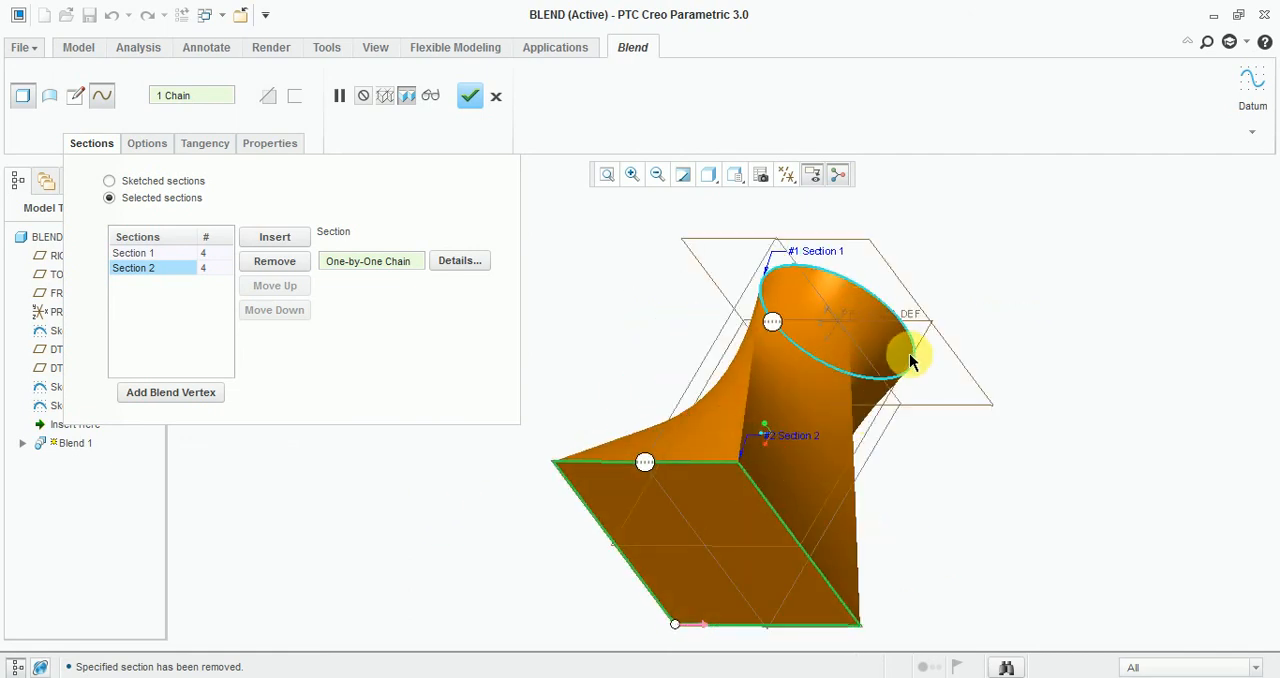
pyautogui.moveTo(1014, 491); pyautogui.dragTo(980, 460, button='middle')
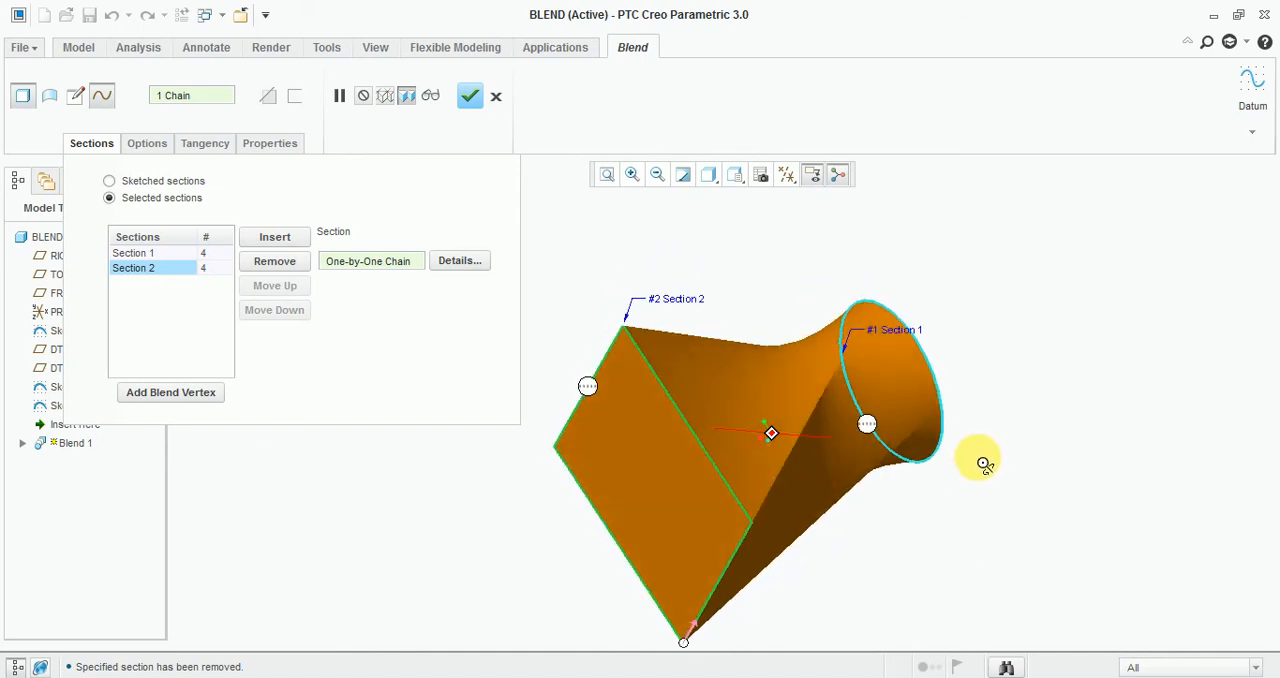
pyautogui.moveTo(1098, 280); pyautogui.dragTo(766, 471, button='middle')
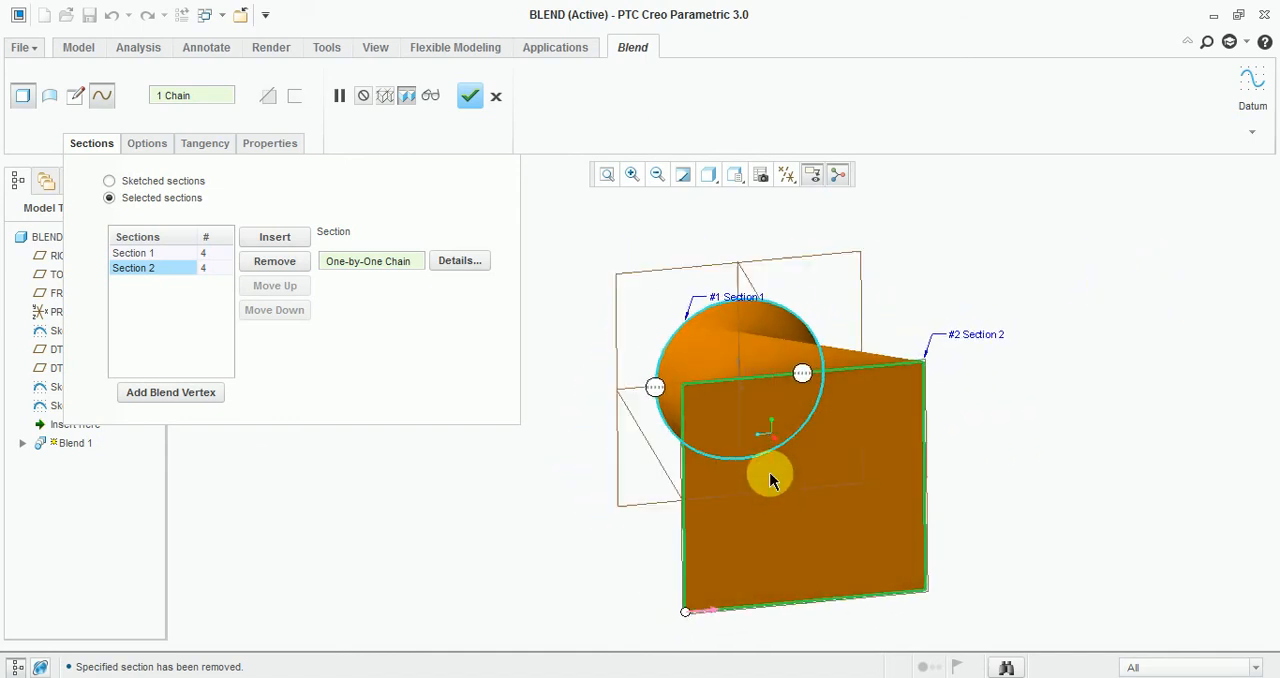
pyautogui.click(146, 145)
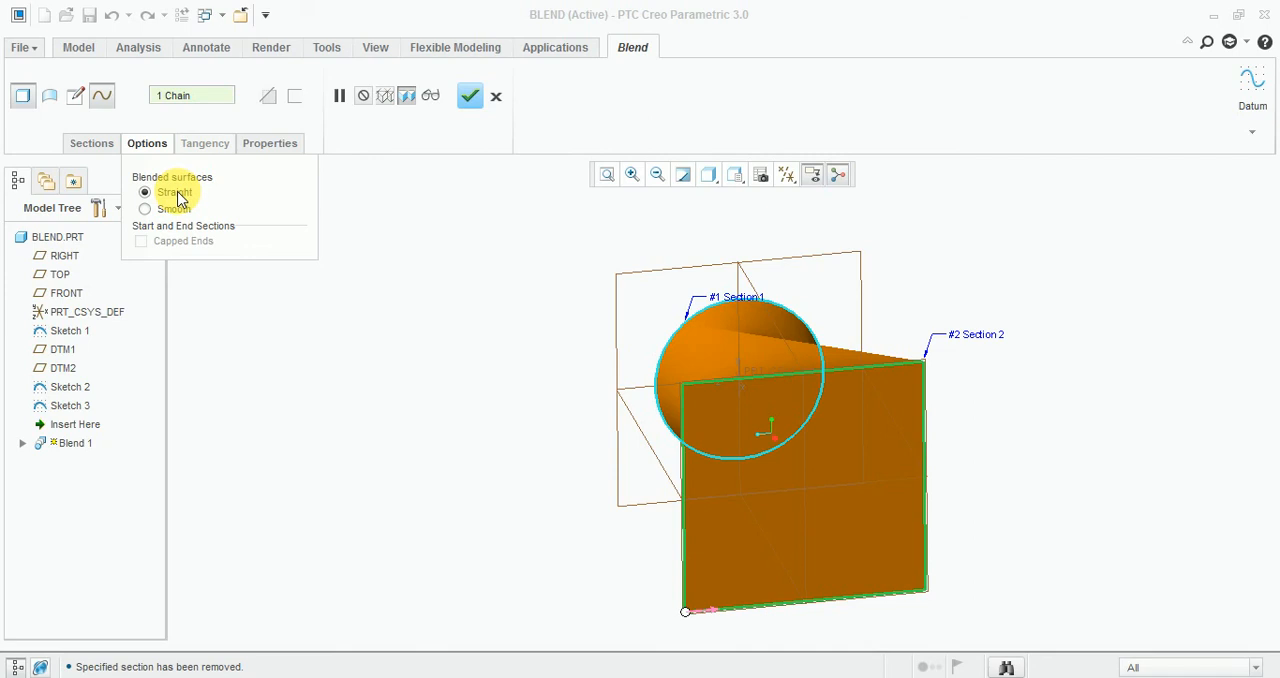
pyautogui.click(174, 209)
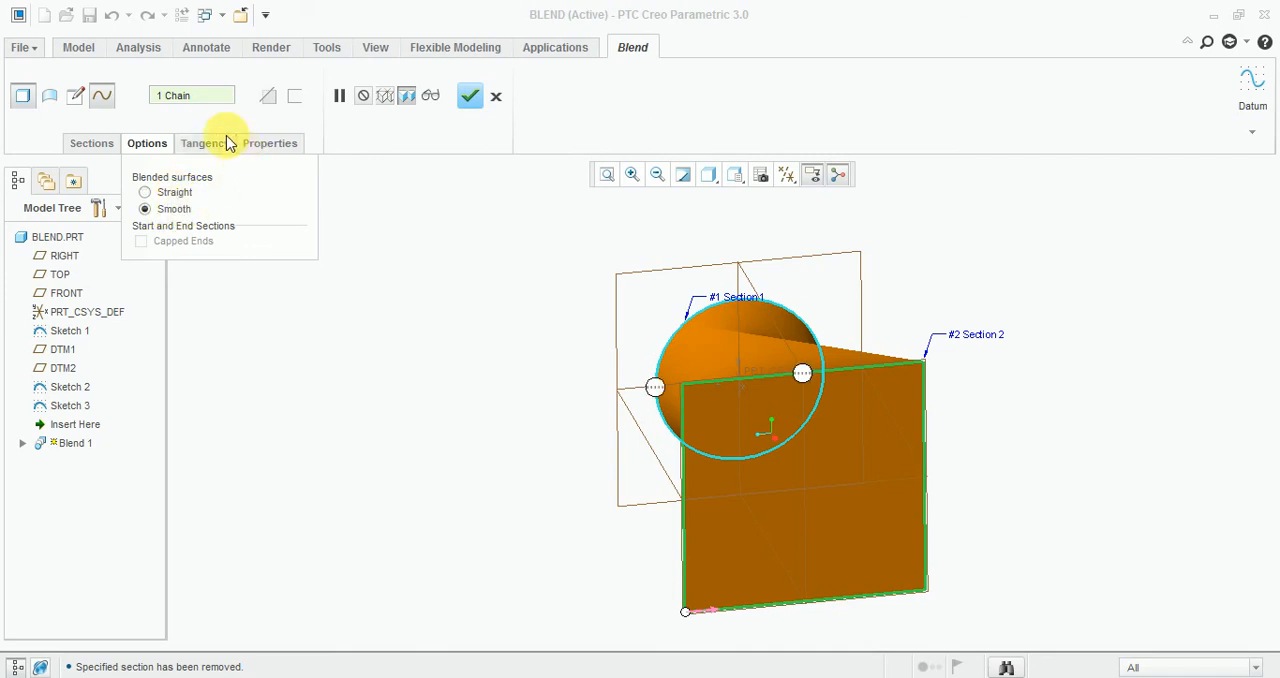
pyautogui.click(208, 145)
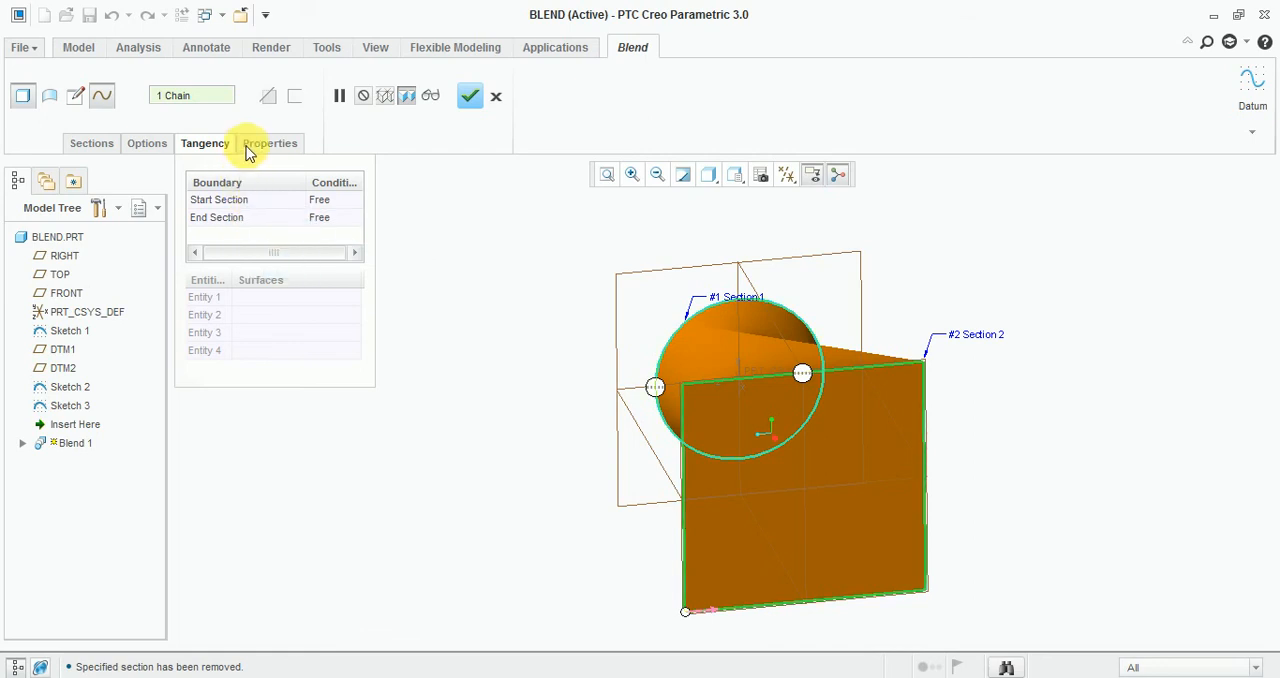
# Move Section 1's start point around the circle to the vertex that lines up with the square's start corner, removing the blend's twist.
pyautogui.click(256, 145)
pyautogui.moveTo(586, 500); pyautogui.dragTo(677, 497, button='middle')
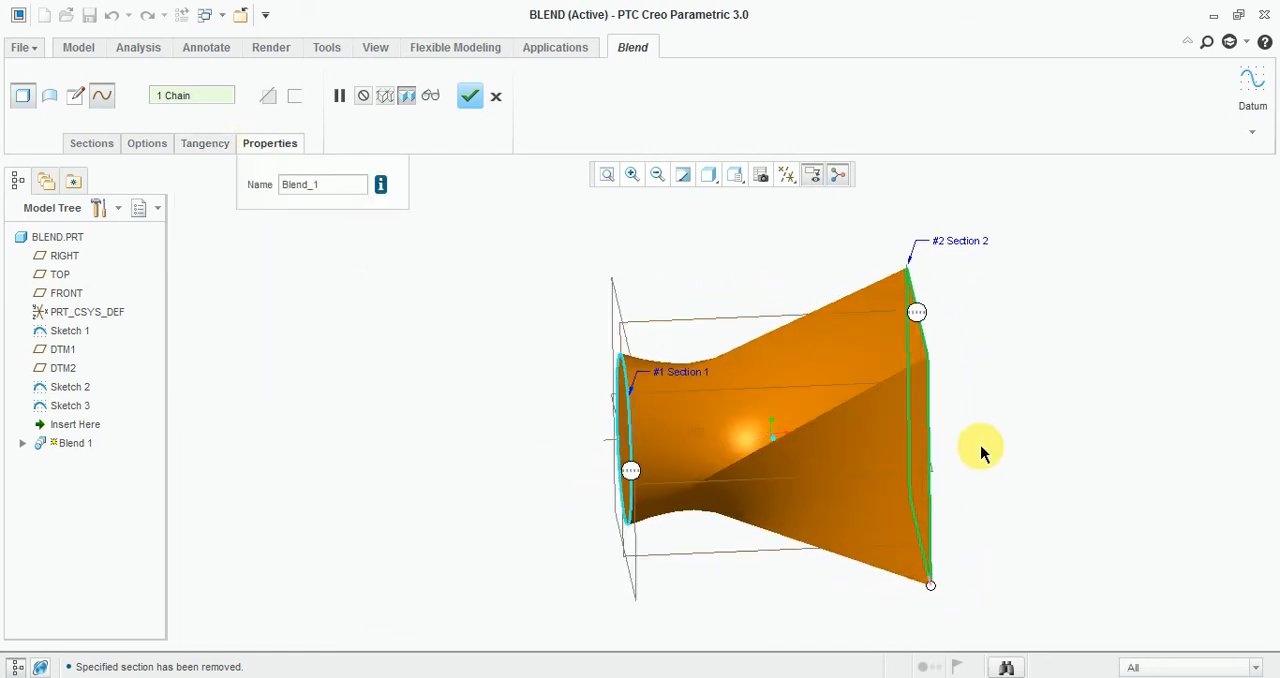
pyautogui.moveTo(1004, 448); pyautogui.dragTo(1006, 380, button='middle')
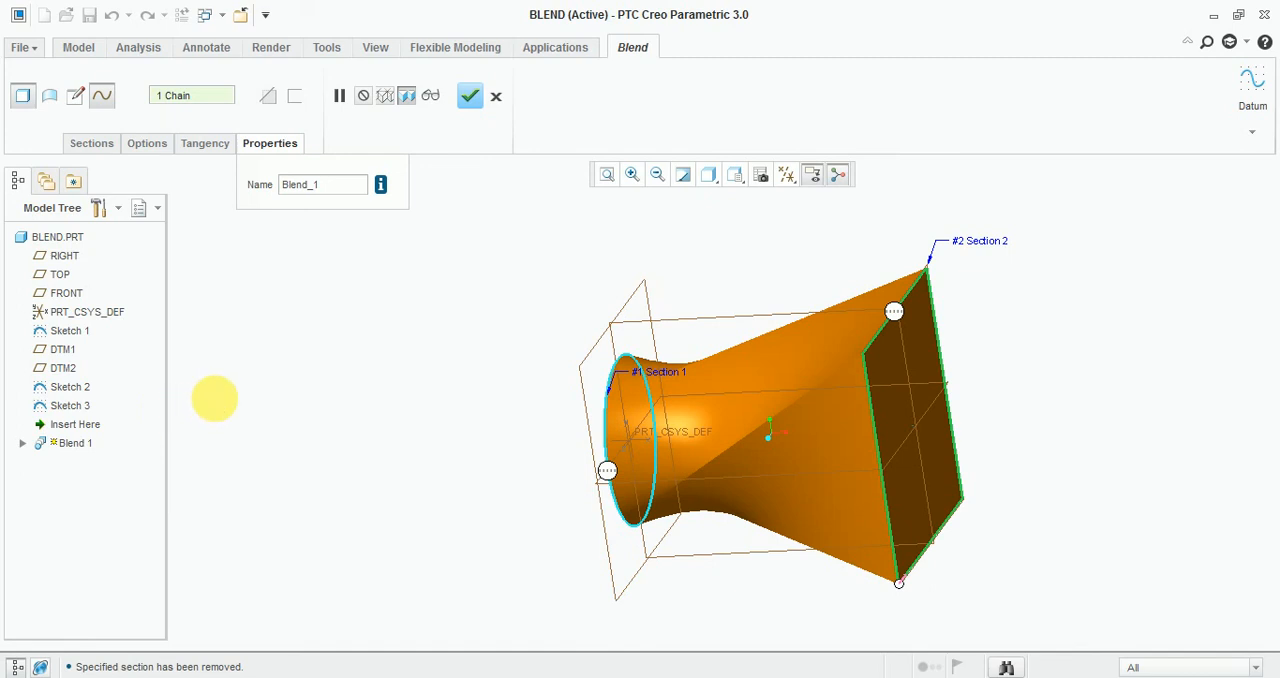
pyautogui.moveTo(214, 397); pyautogui.dragTo(405, 455, button='middle')
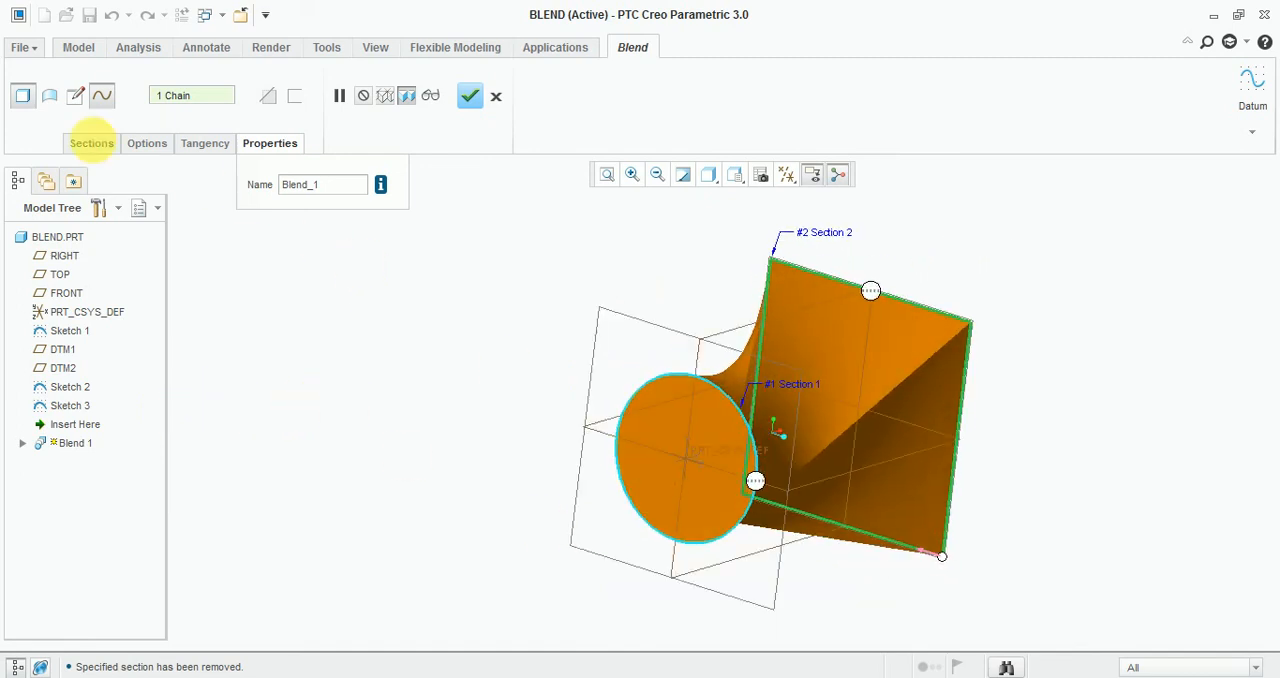
pyautogui.click(91, 145)
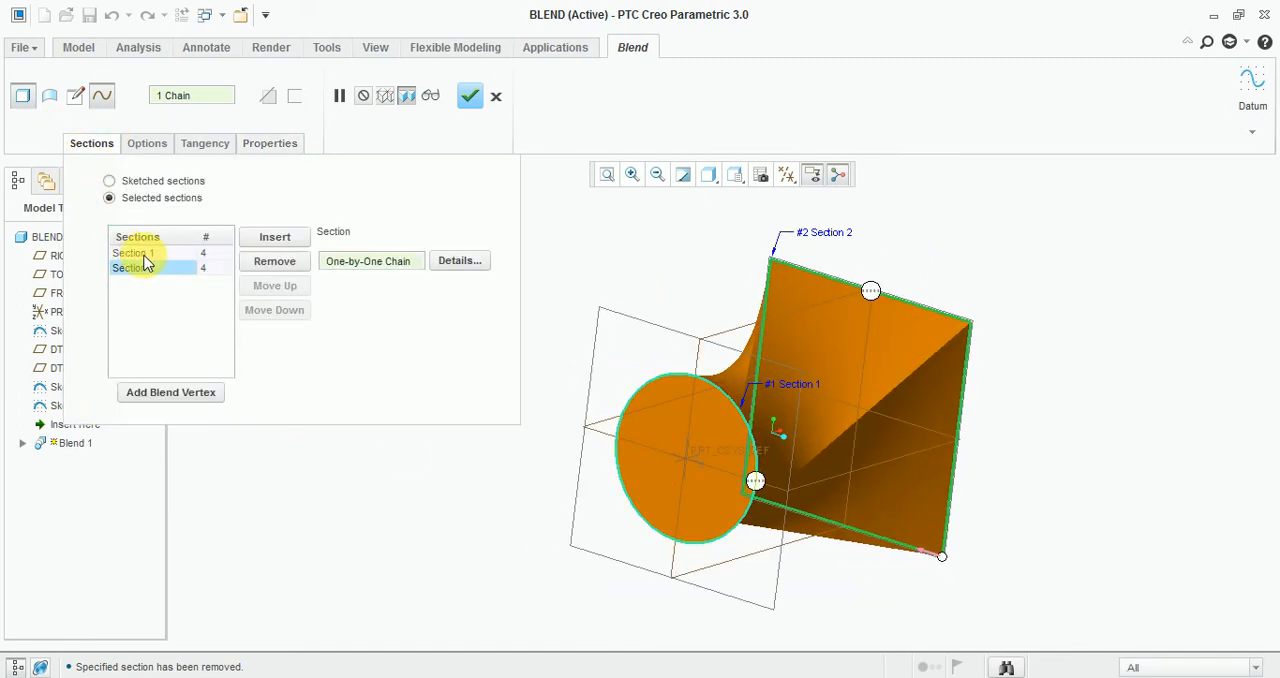
pyautogui.click(145, 262)
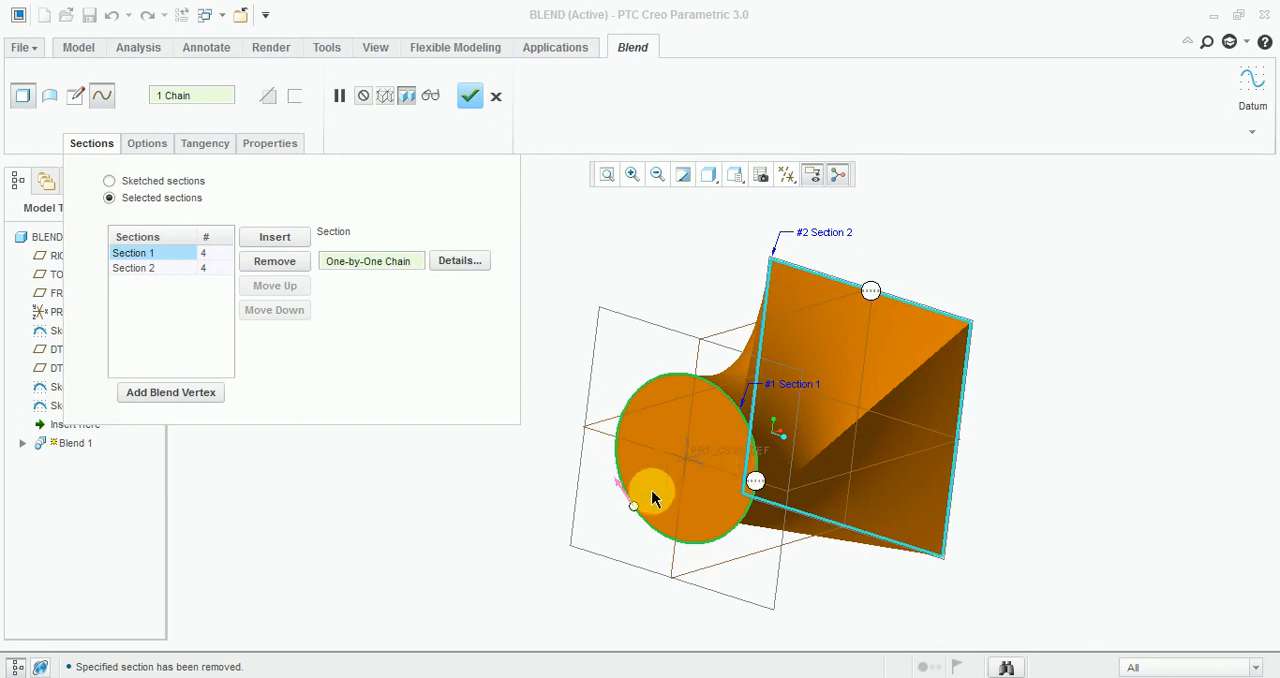
pyautogui.click(634, 506)
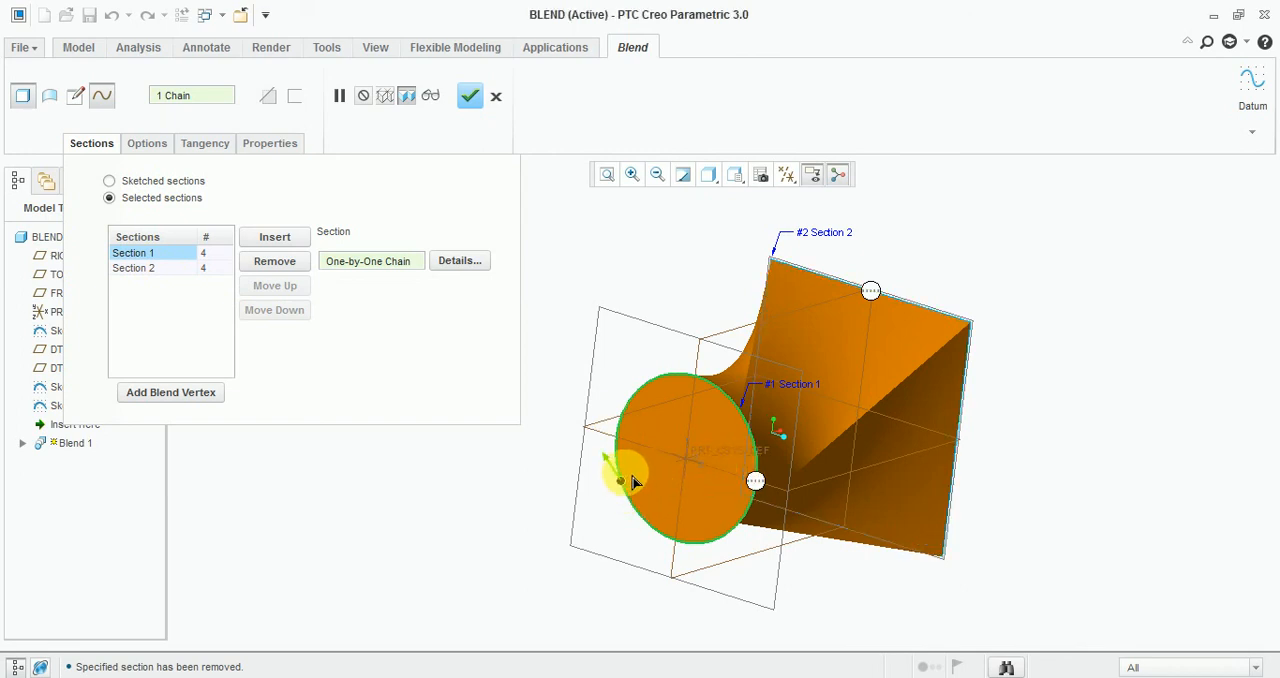
pyautogui.moveTo(634, 405); pyautogui.dragTo(670, 380)
pyautogui.moveTo(931, 460); pyautogui.dragTo(975, 435, button='middle')
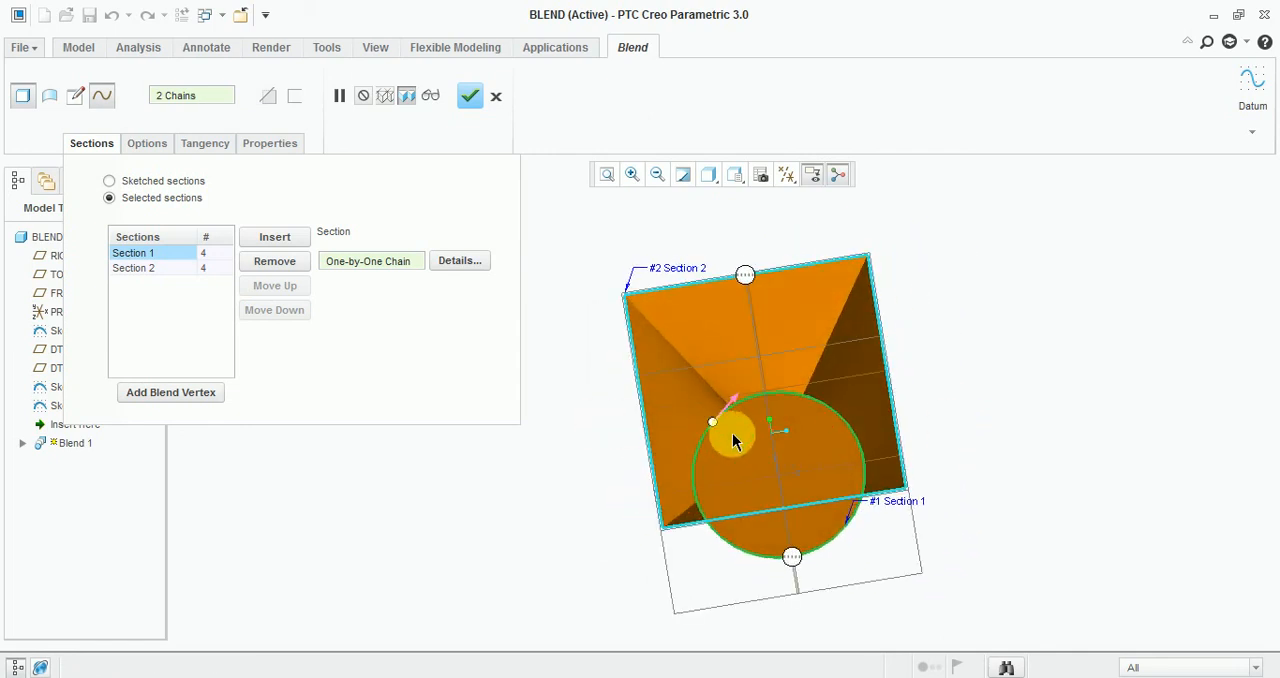
pyautogui.moveTo(715, 424); pyautogui.dragTo(851, 523)
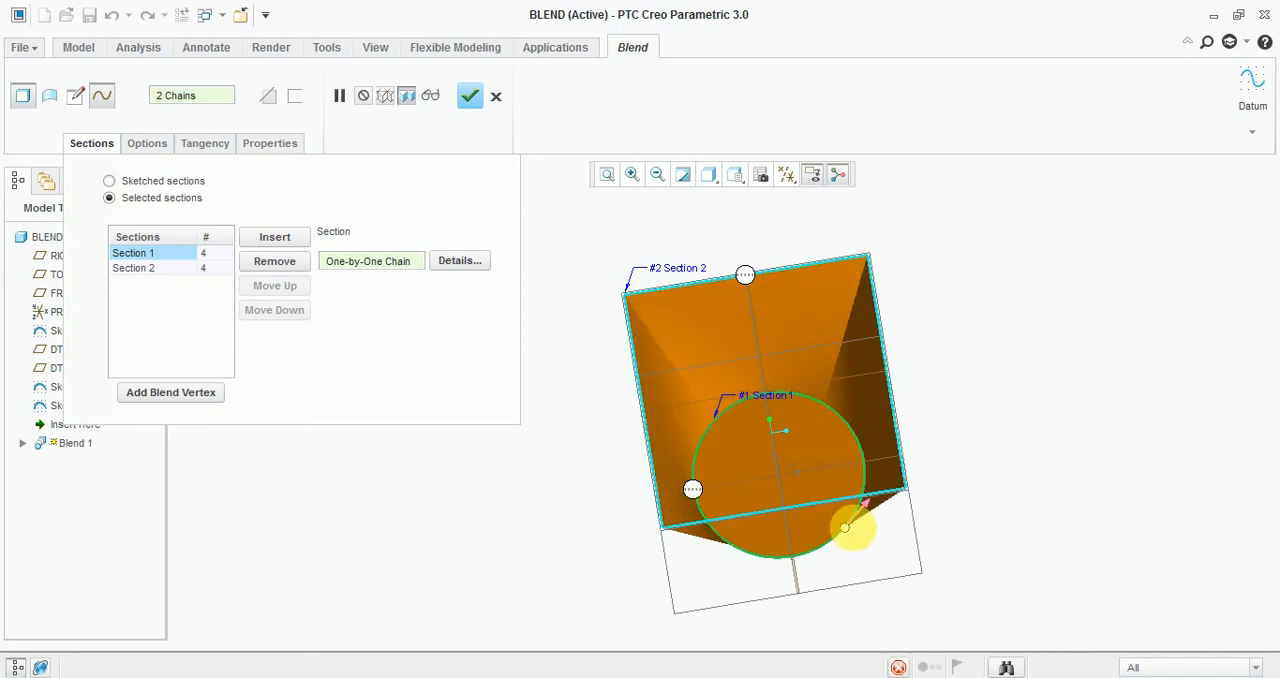
# Check the start point of Section 2 on the square and complete the blend feature.
pyautogui.moveTo(971, 523); pyautogui.dragTo(865, 533, button='middle')
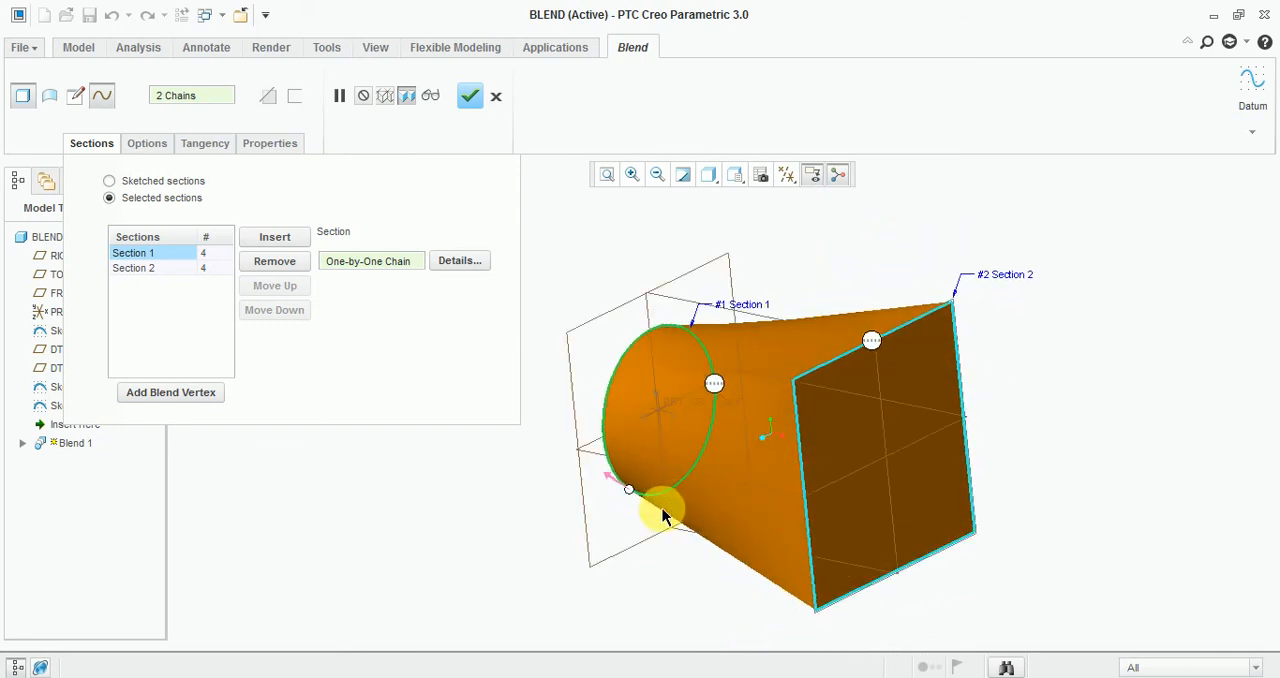
pyautogui.moveTo(461, 518); pyautogui.dragTo(479, 507, button='middle')
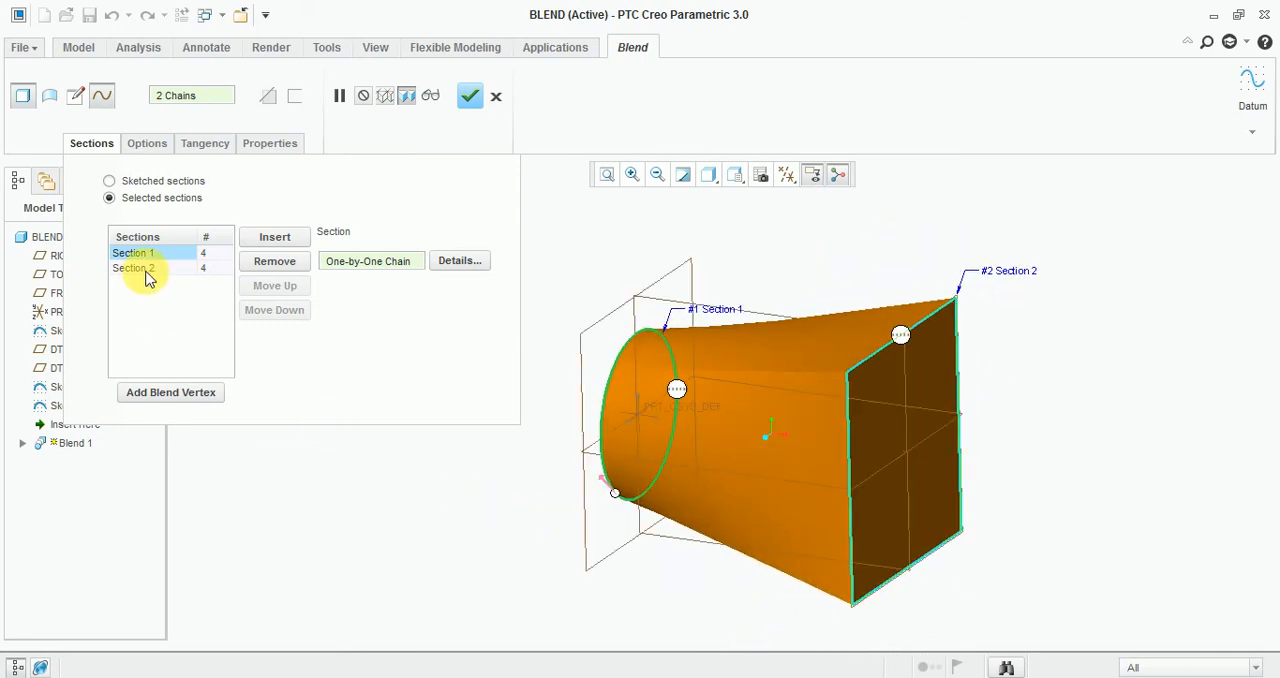
pyautogui.click(146, 272)
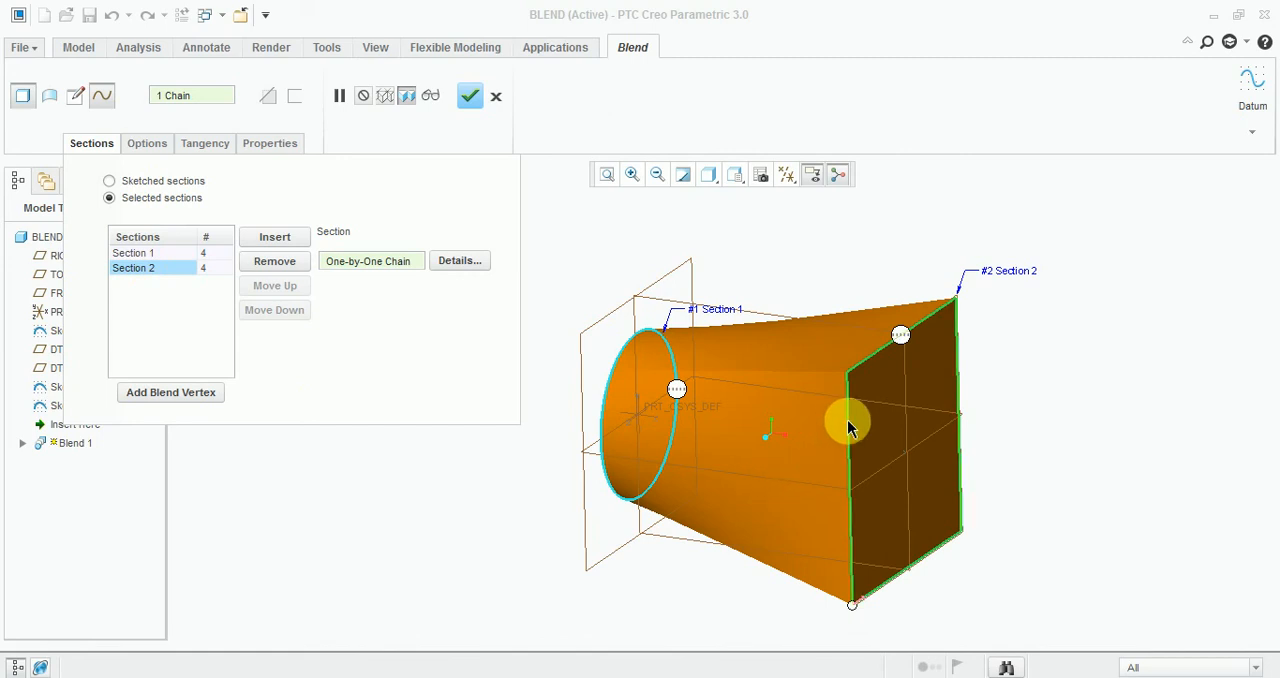
pyautogui.middleClick(1042, 457)
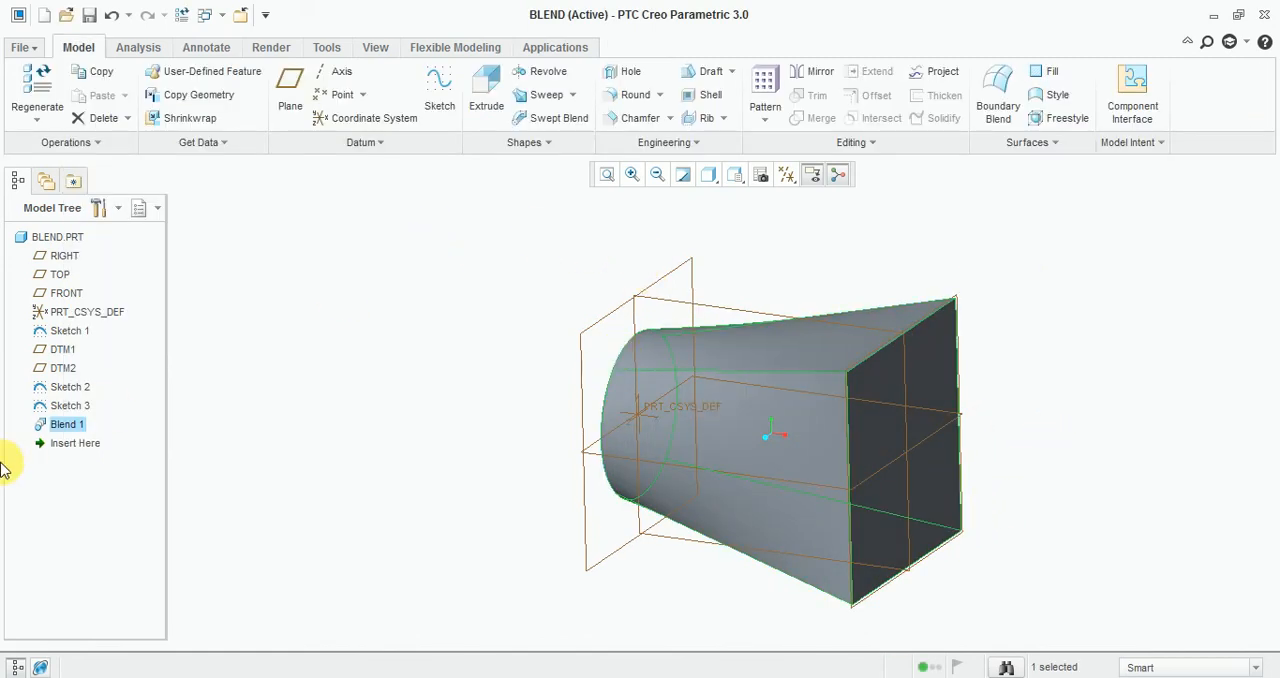
# Redefine the blend, try Section 2's start point at the square's adjacent upper corner, and return it to the original lower corner.
pyautogui.rightClick(62, 428)
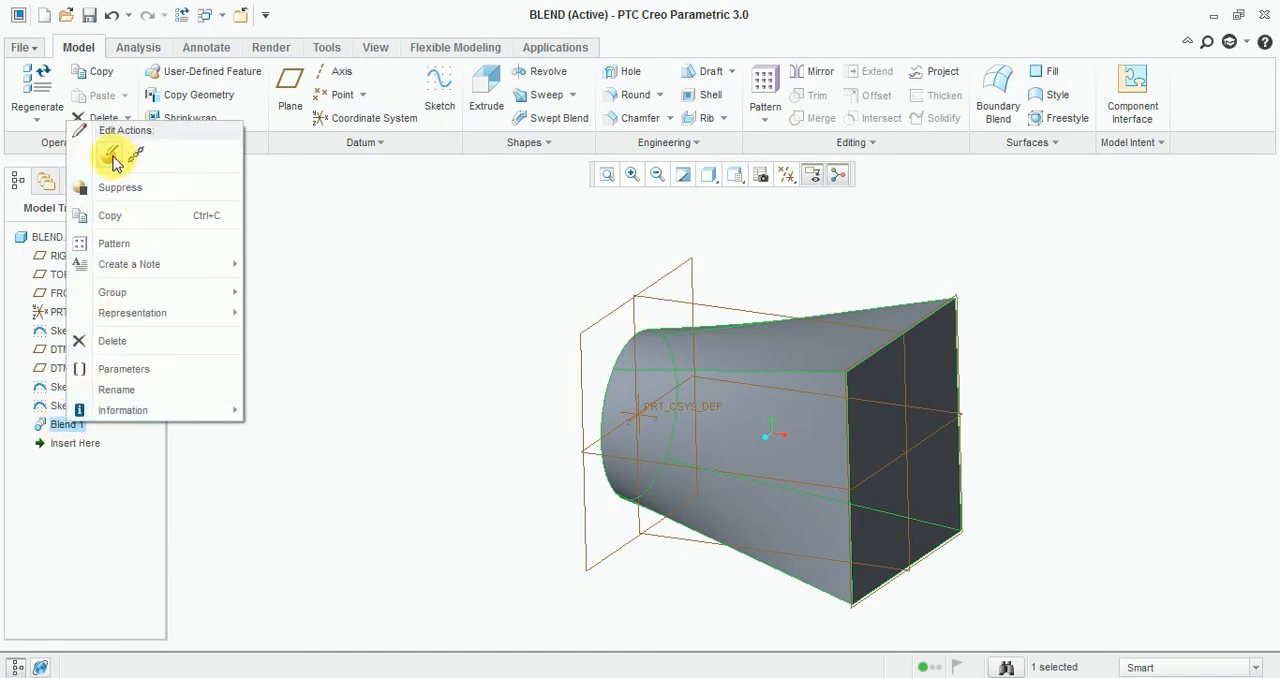
pyautogui.click(109, 155)
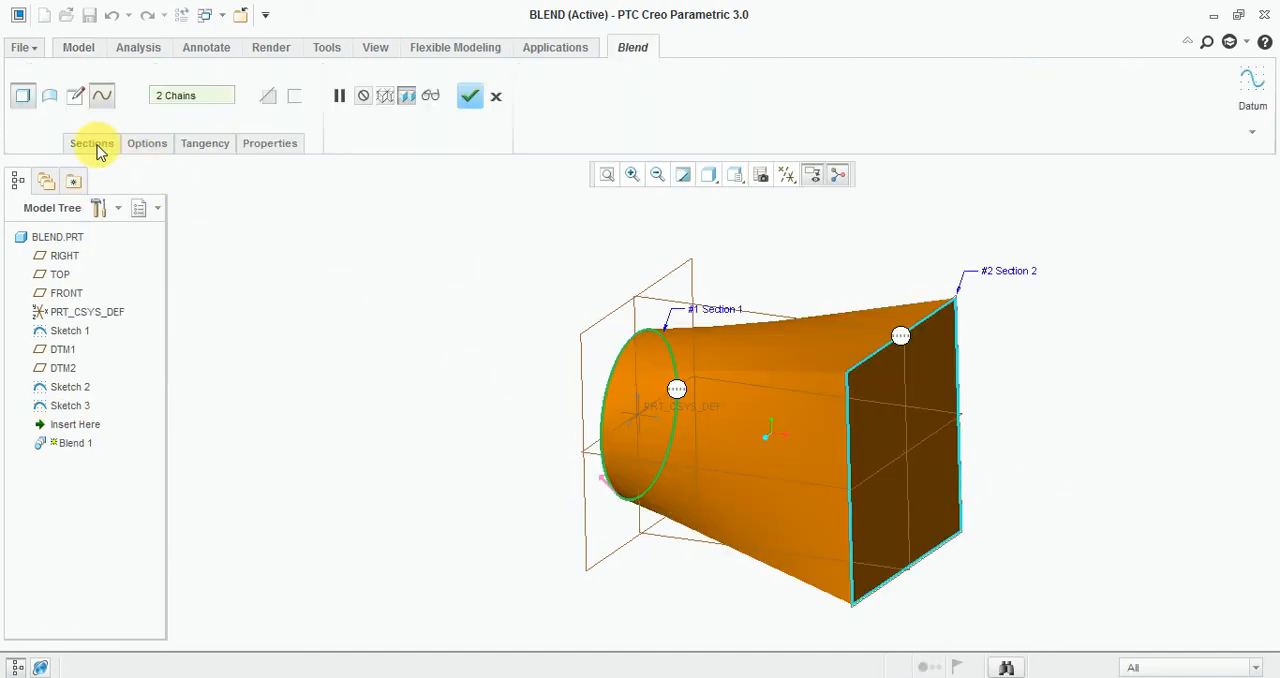
pyautogui.click(91, 143)
pyautogui.click(148, 268)
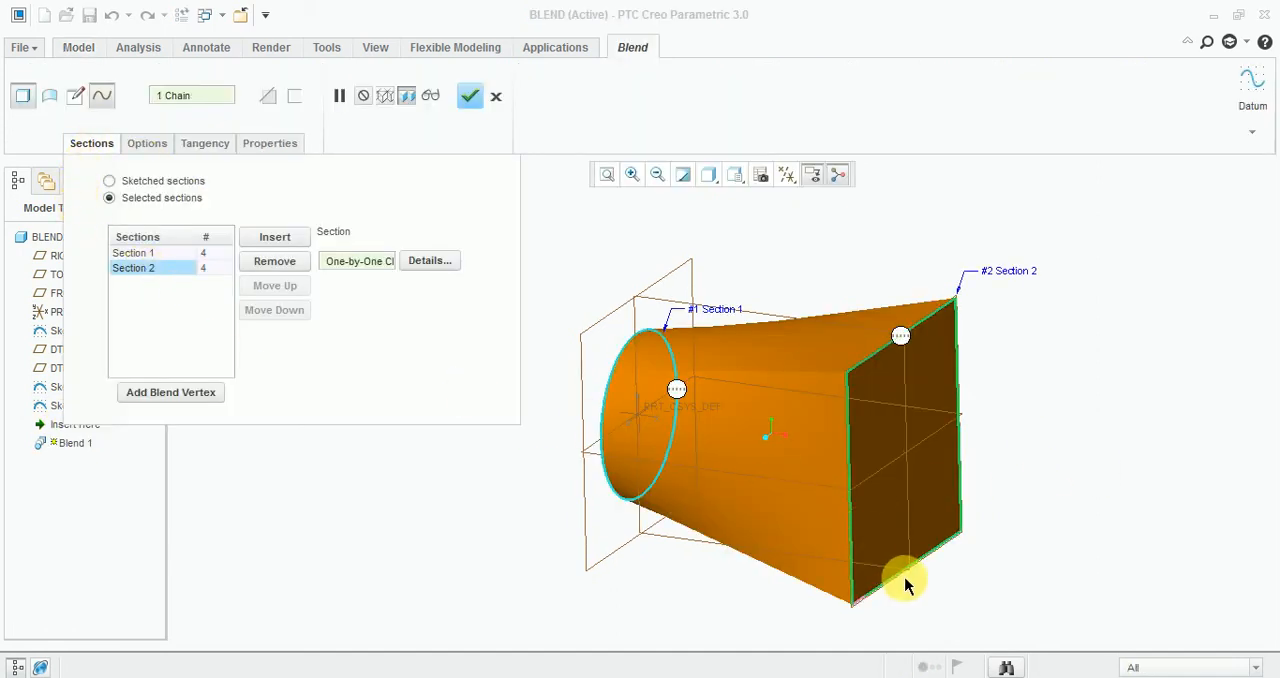
pyautogui.moveTo(1023, 531); pyautogui.dragTo(1003, 537, button='middle')
pyautogui.keyDown('ctrl'); pyautogui.click(810, 617); pyautogui.keyUp('ctrl')
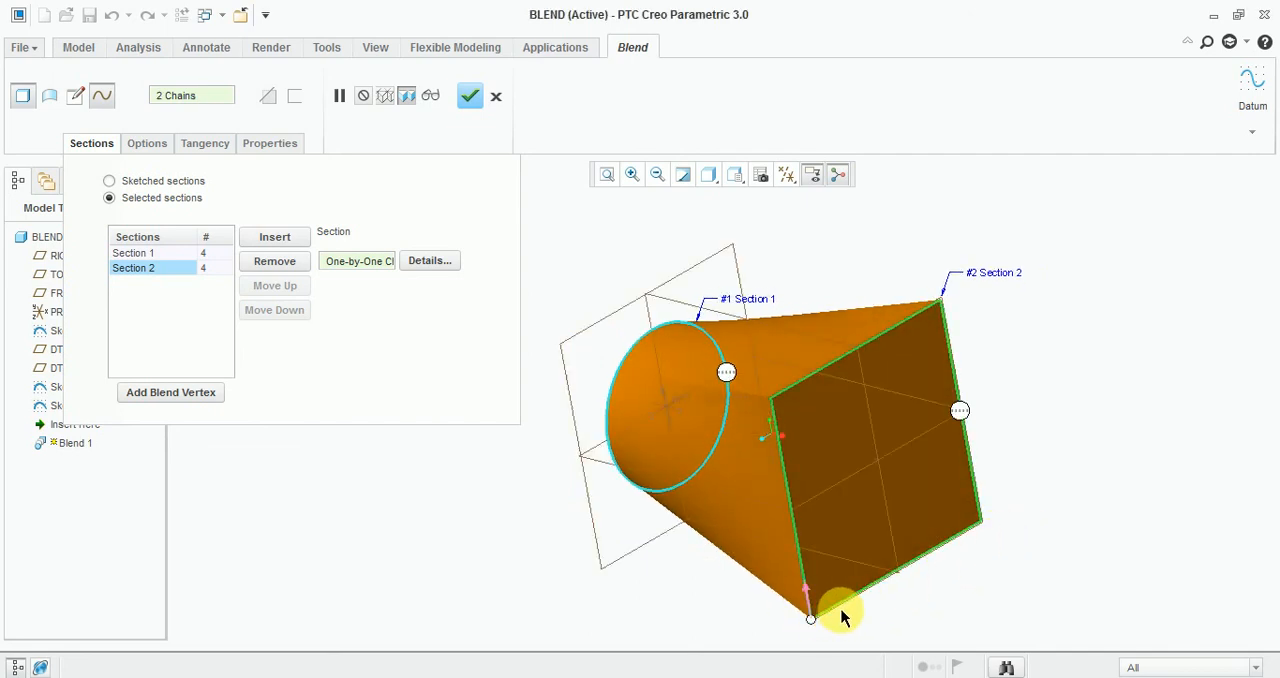
pyautogui.click(770, 398)
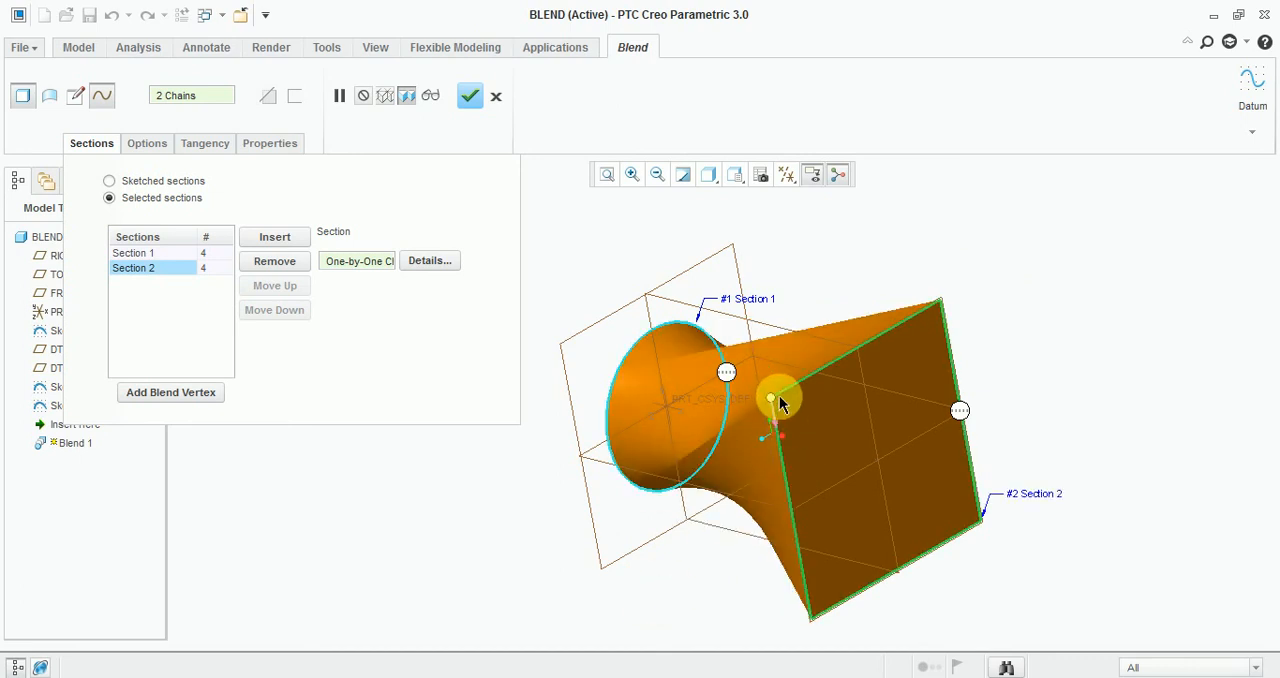
pyautogui.moveTo(772, 398); pyautogui.dragTo(815, 625)
pyautogui.click(816, 637)
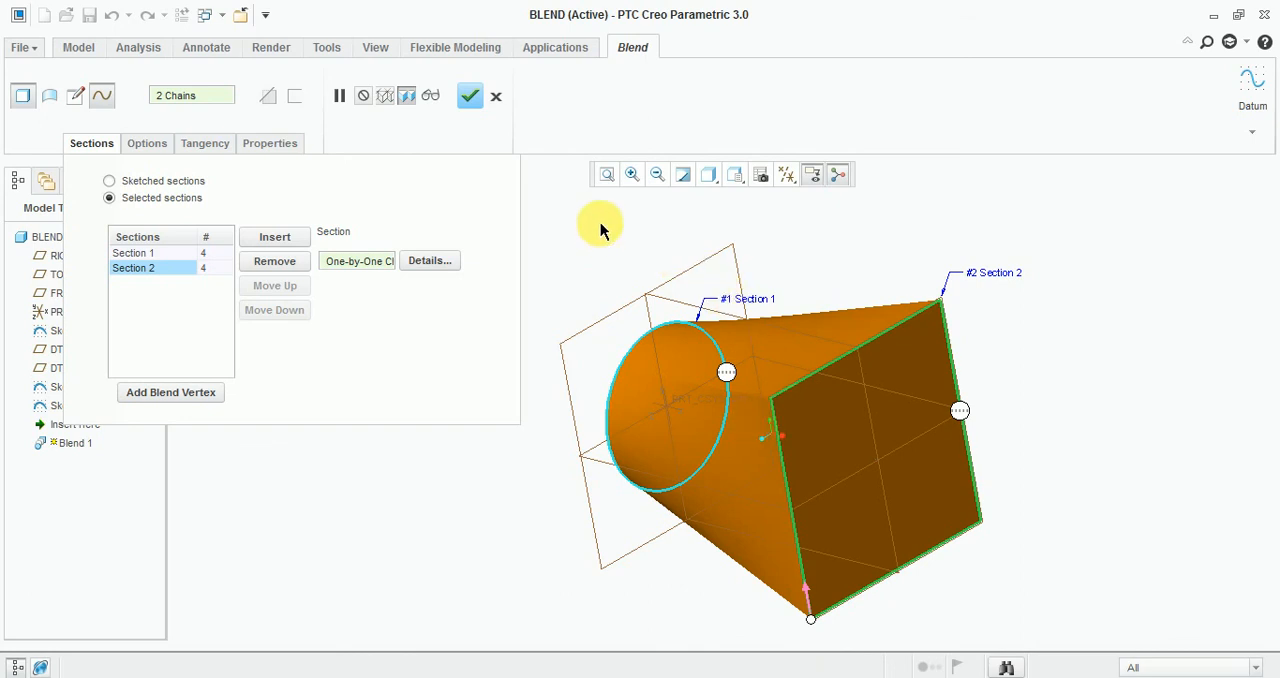
# Review the blend's options, tangency, properties and sections, and accept the redefined feature.
pyautogui.click(147, 145)
pyautogui.click(200, 145)
pyautogui.click(270, 143)
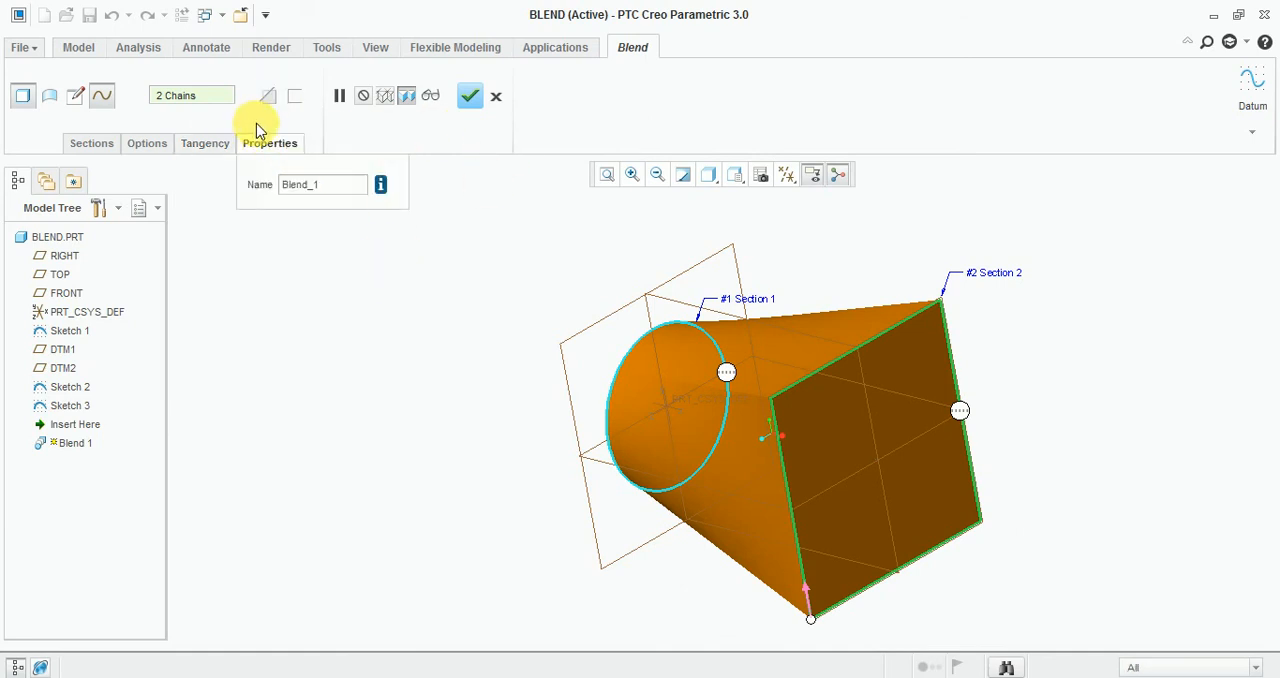
pyautogui.click(91, 146)
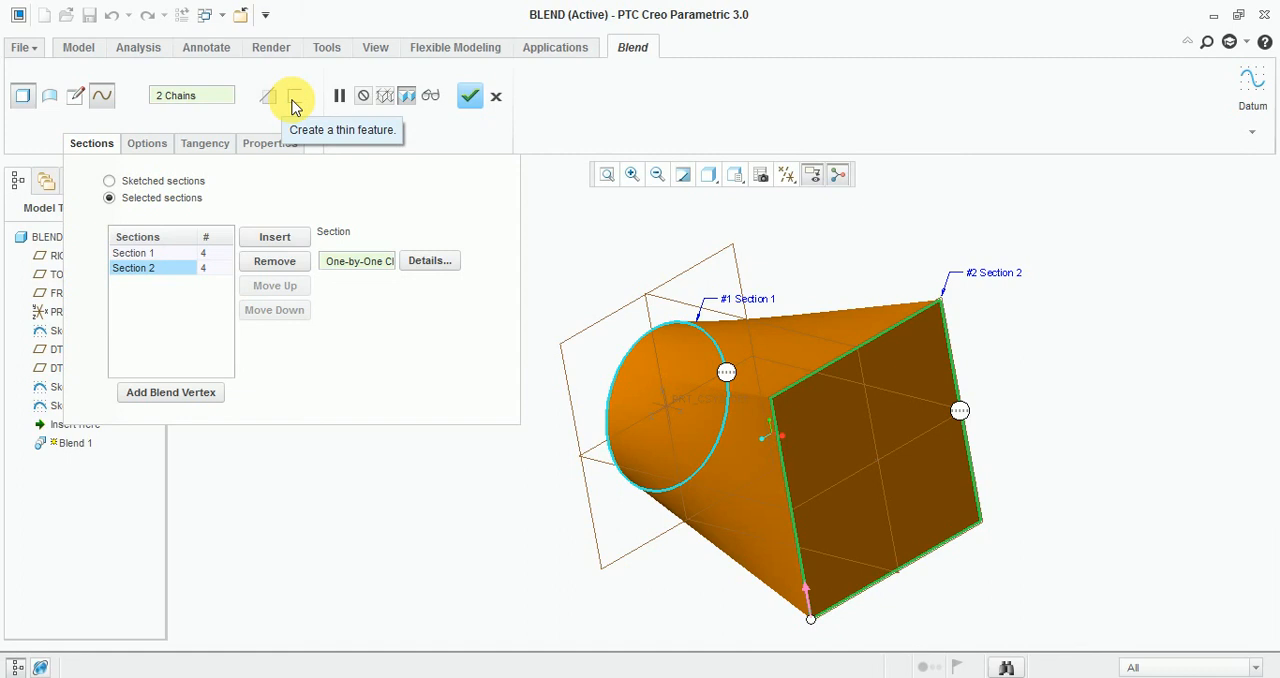
pyautogui.click(470, 100)
# Hide all datum planes, the coordinate system and Sketches 1 to 3, leaving only the blend displayed.
pyautogui.hotkey('ctrl', 'd')
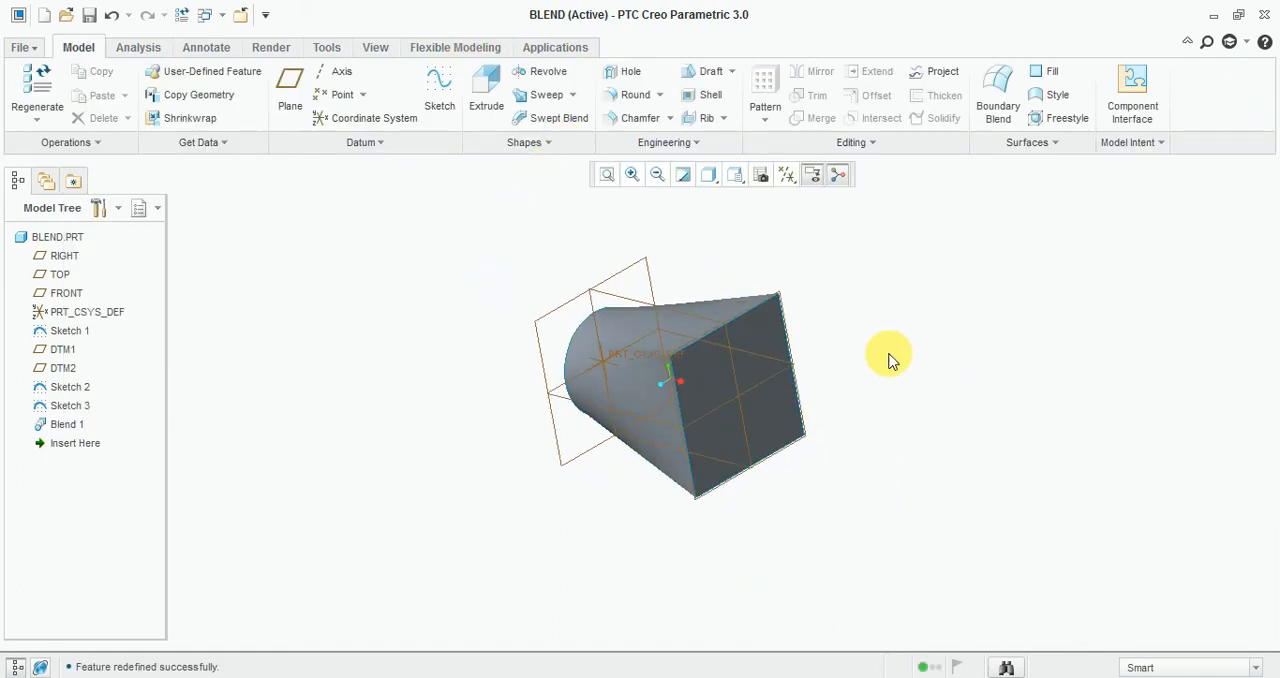
pyautogui.scroll(-2, 820, 338)
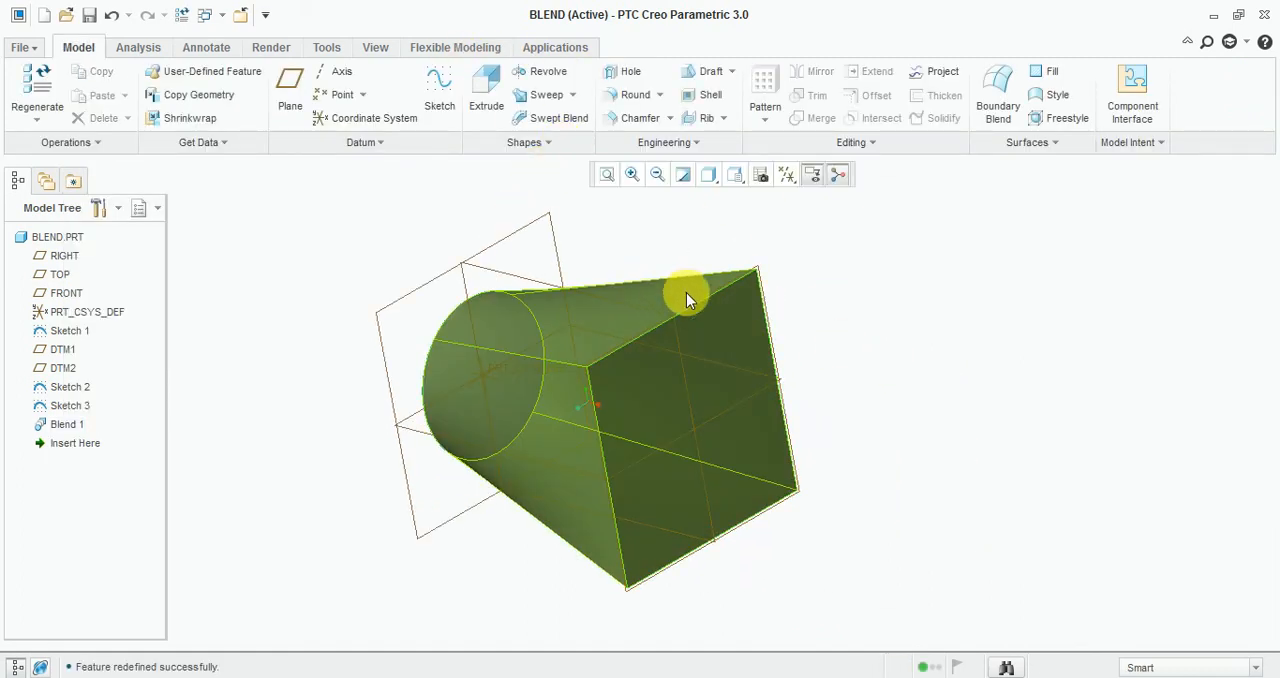
pyautogui.click(70, 387)
pyautogui.keyDown('ctrl'); pyautogui.click(66, 406); pyautogui.keyUp('ctrl')
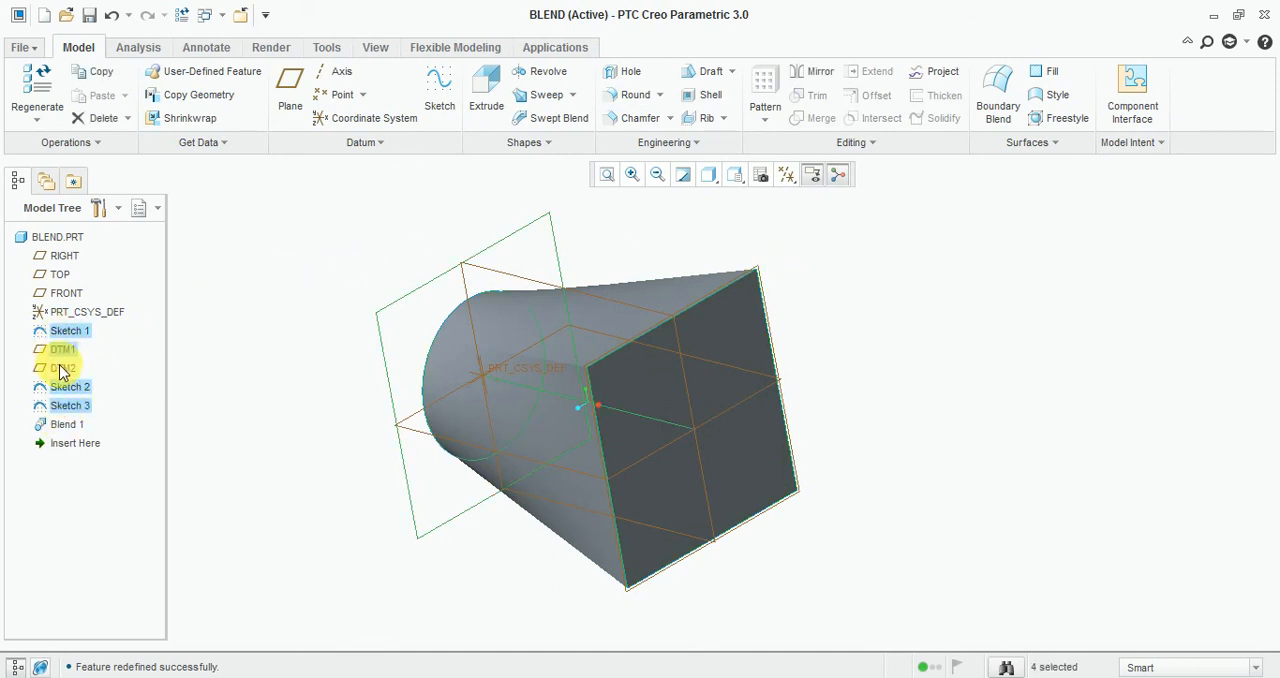
pyautogui.keyDown('ctrl'); pyautogui.click(61, 368); pyautogui.keyUp('ctrl')
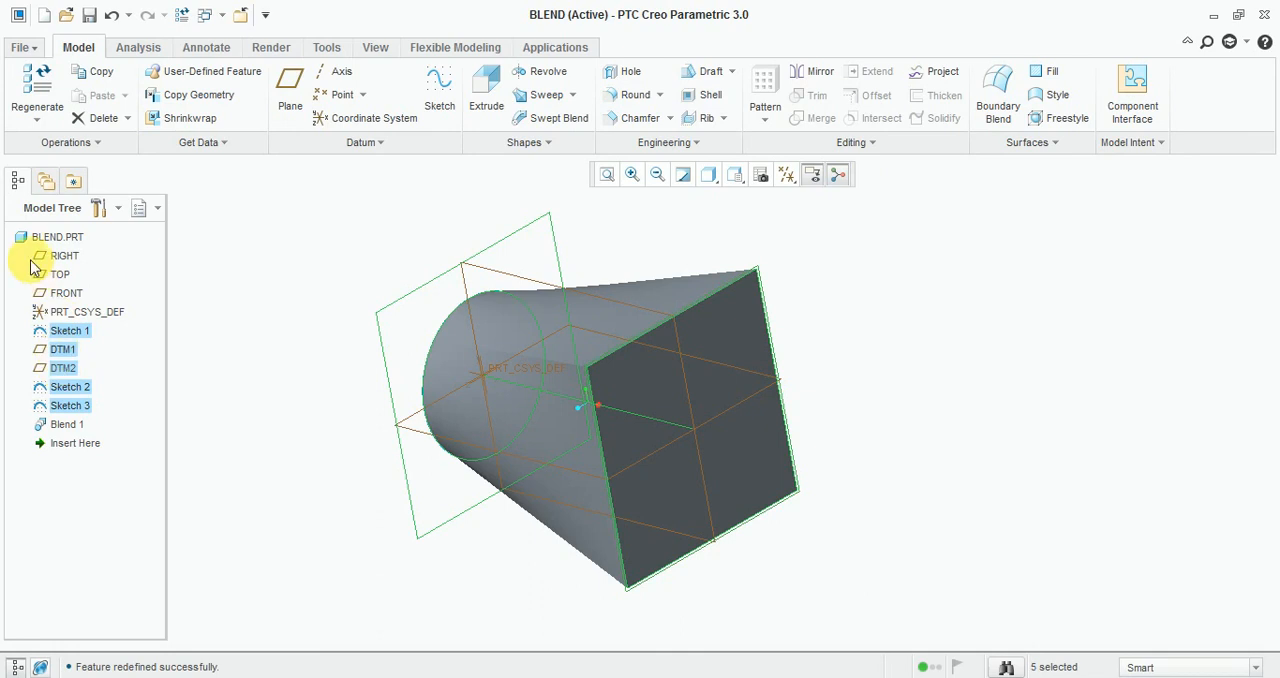
pyautogui.rightClick(64, 314)
pyautogui.click(108, 474)
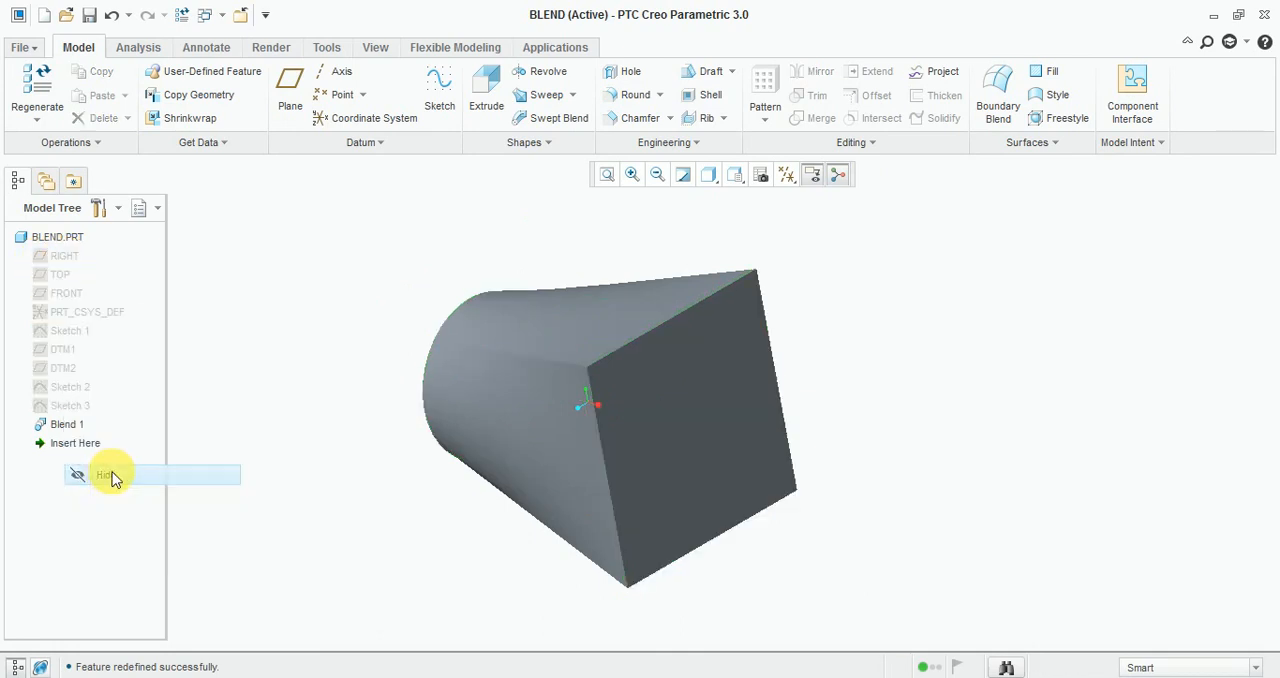
# Set the model's display style to Shading With Edges.
pyautogui.click(715, 185)
pyautogui.click(749, 231)
pyautogui.moveTo(574, 263)
pyautogui.mouseDown(button='middle')
pyautogui.moveTo(509, 266)
pyautogui.moveTo(594, 257)
pyautogui.moveTo(571, 271)
pyautogui.mouseUp(button='middle')
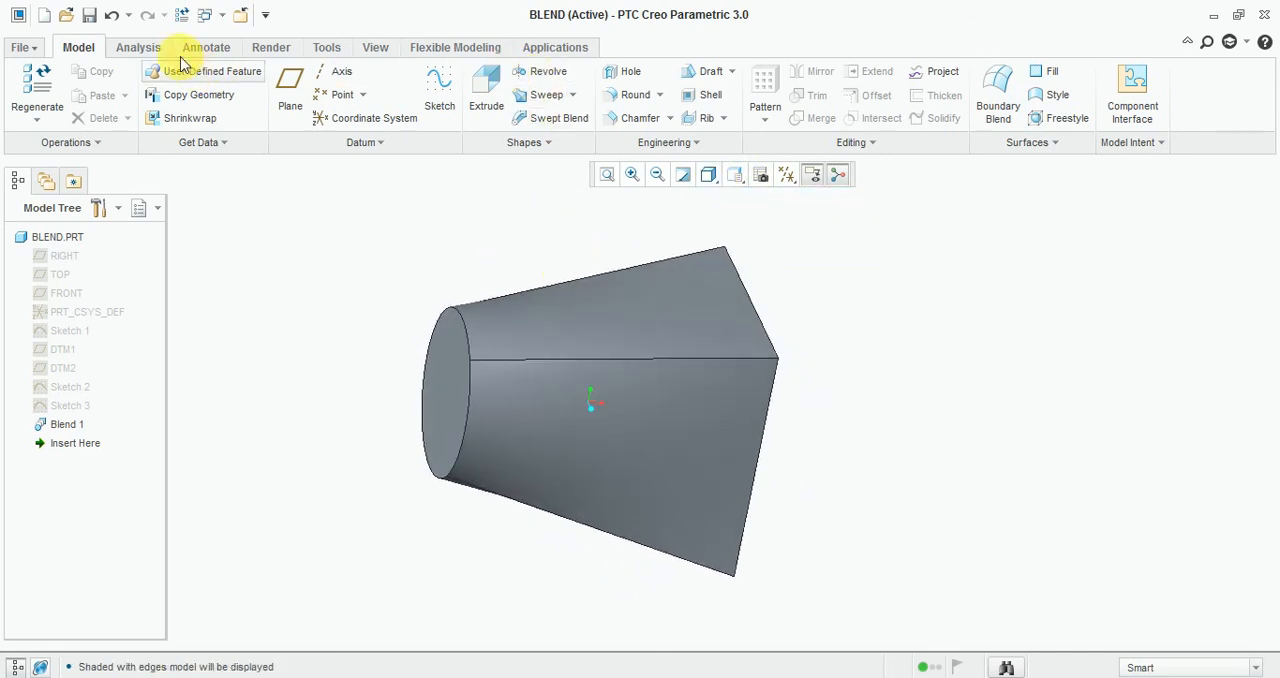
# Apply the green appearance from My Appearances to all side and end faces of the blend.
pyautogui.click(260, 50)
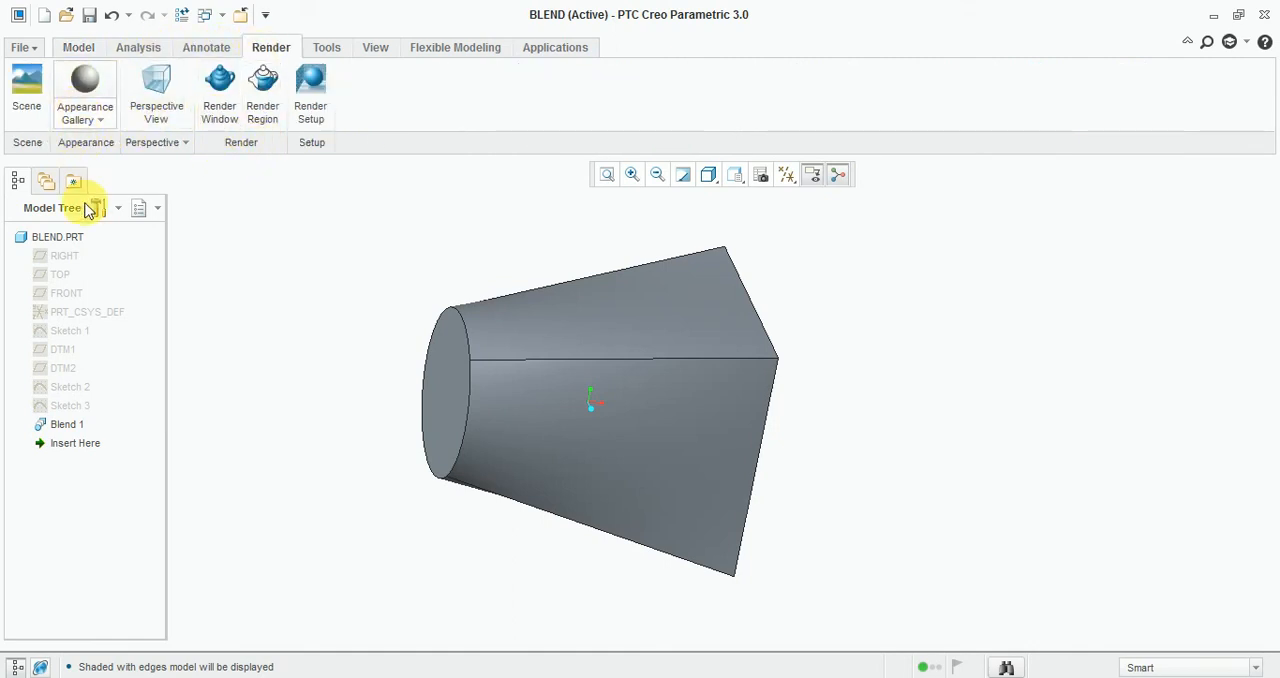
pyautogui.click(85, 112)
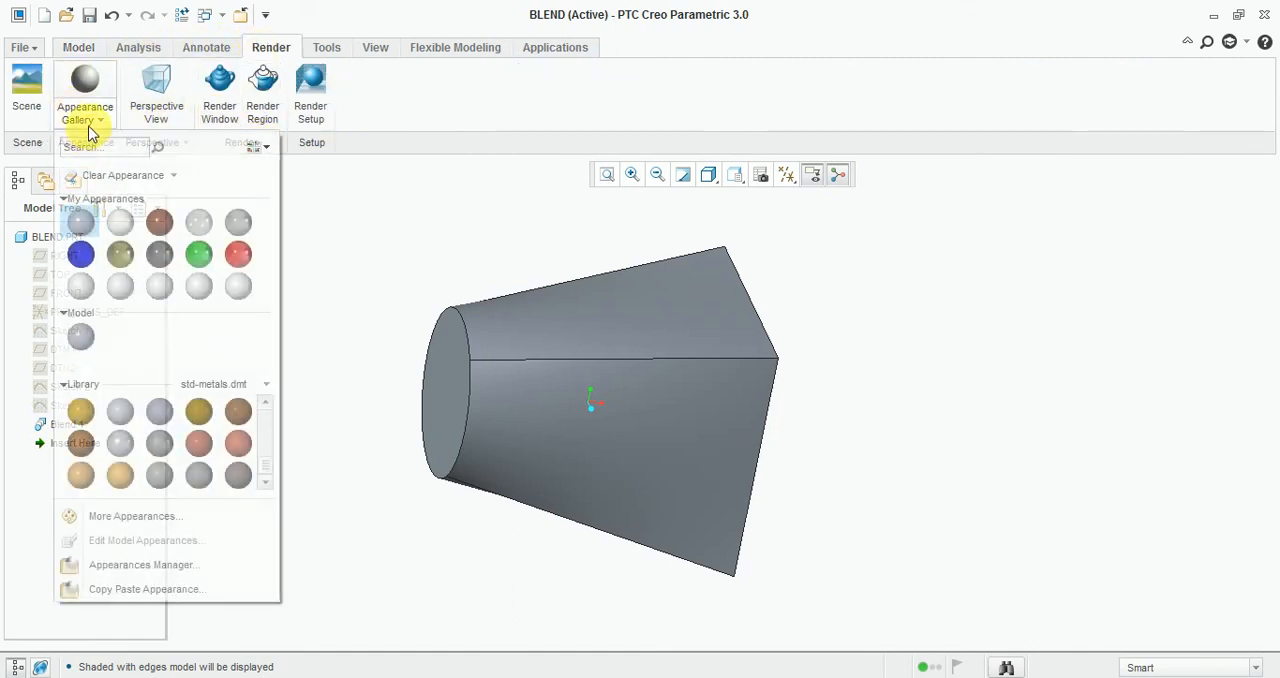
pyautogui.click(199, 254)
pyautogui.click(549, 337)
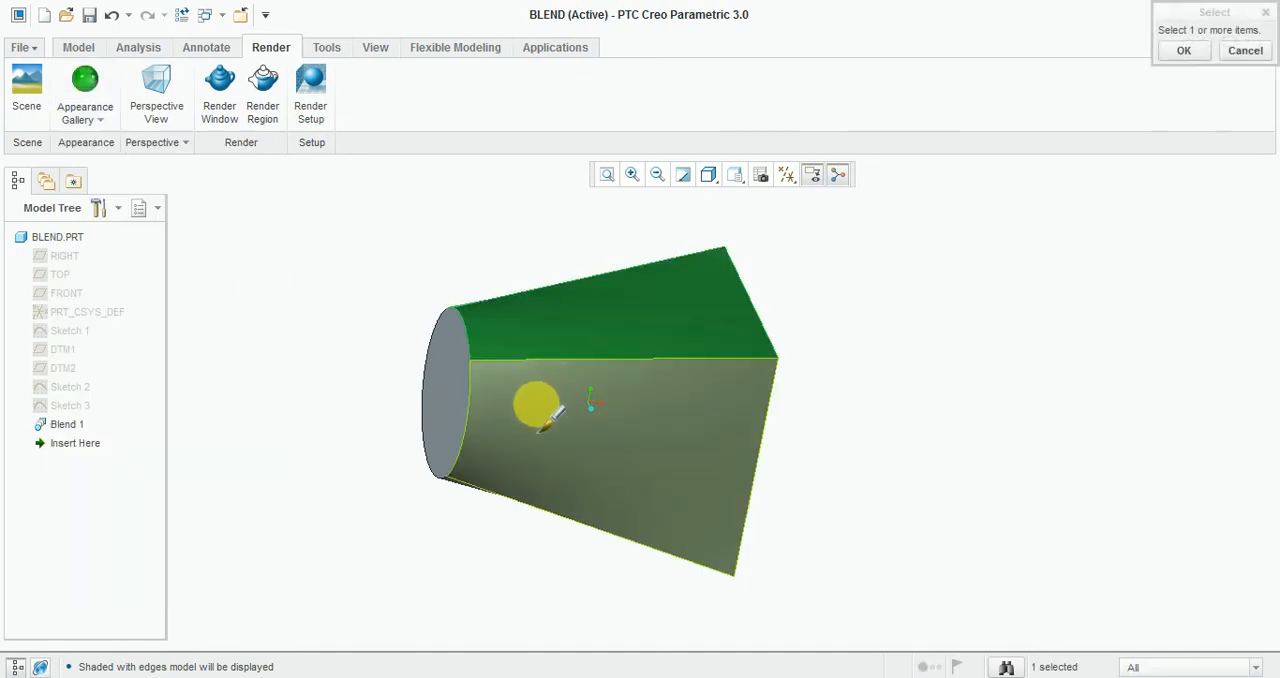
pyautogui.keyDown('ctrl'); pyautogui.click(470, 396); pyautogui.keyUp('ctrl')
pyautogui.keyDown('ctrl'); pyautogui.click(470, 396); pyautogui.keyUp('ctrl')
pyautogui.moveTo(614, 414); pyautogui.dragTo(586, 420, button='middle')
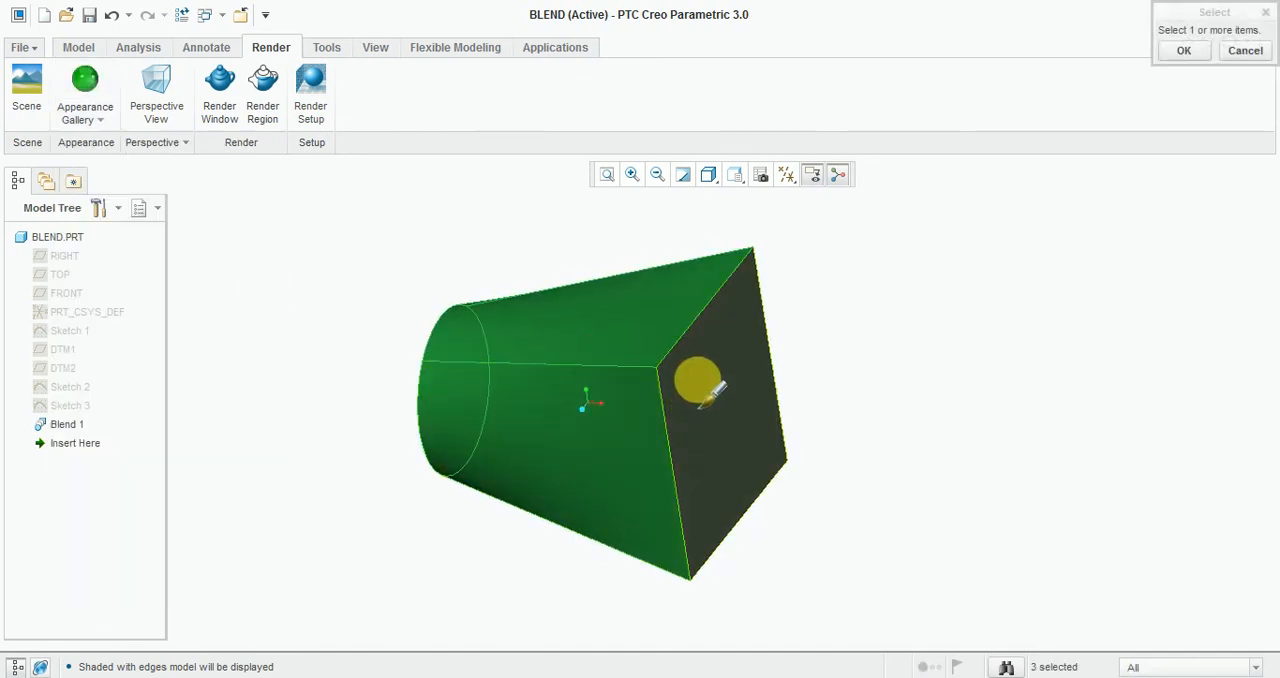
pyautogui.keyDown('ctrl'); pyautogui.click(700, 380); pyautogui.keyUp('ctrl')
pyautogui.moveTo(908, 372); pyautogui.dragTo(558, 283, button='middle')
pyautogui.keyDown('ctrl'); pyautogui.click(555, 280); pyautogui.keyUp('ctrl')
pyautogui.keyDown('ctrl'); pyautogui.click(666, 394); pyautogui.keyUp('ctrl')
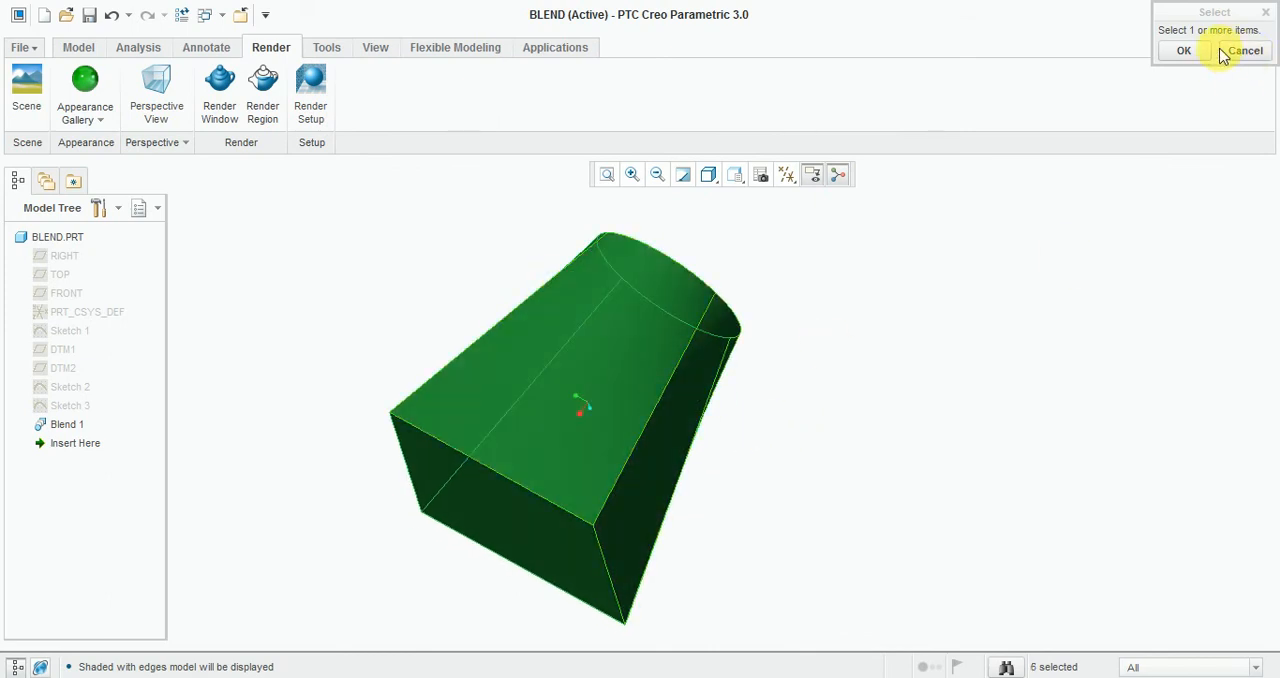
pyautogui.click(1184, 50)
pyautogui.moveTo(860, 354); pyautogui.dragTo(1131, 423, button='middle')
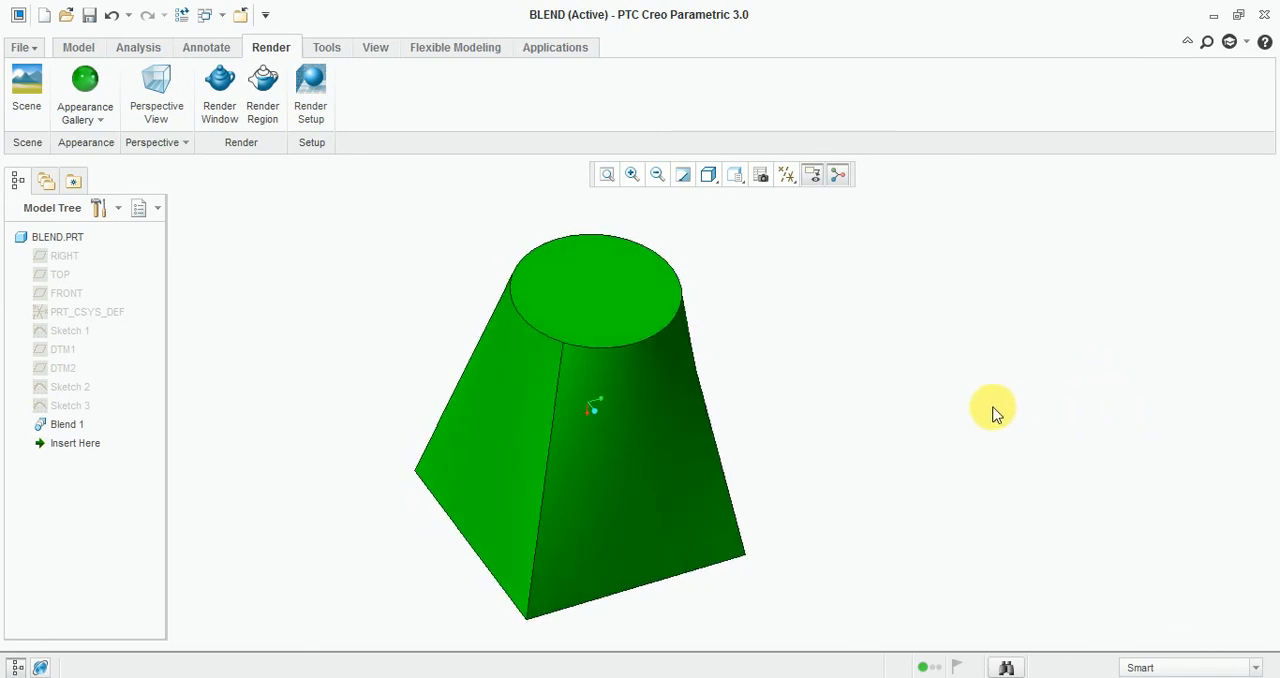
pyautogui.moveTo(963, 408); pyautogui.dragTo(894, 418, button='middle')
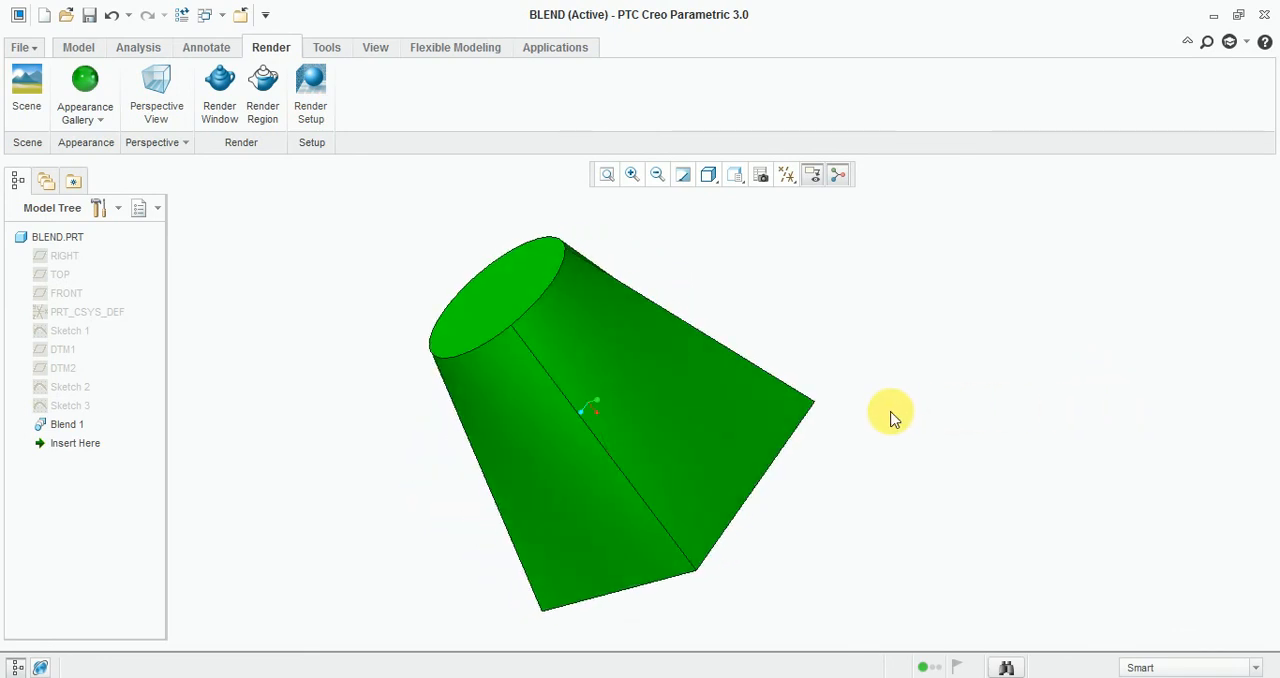
pyautogui.click(72, 58)
pyautogui.moveTo(980, 366); pyautogui.dragTo(881, 264, button='middle')
pyautogui.moveTo(907, 317); pyautogui.dragTo(877, 363, button='middle')
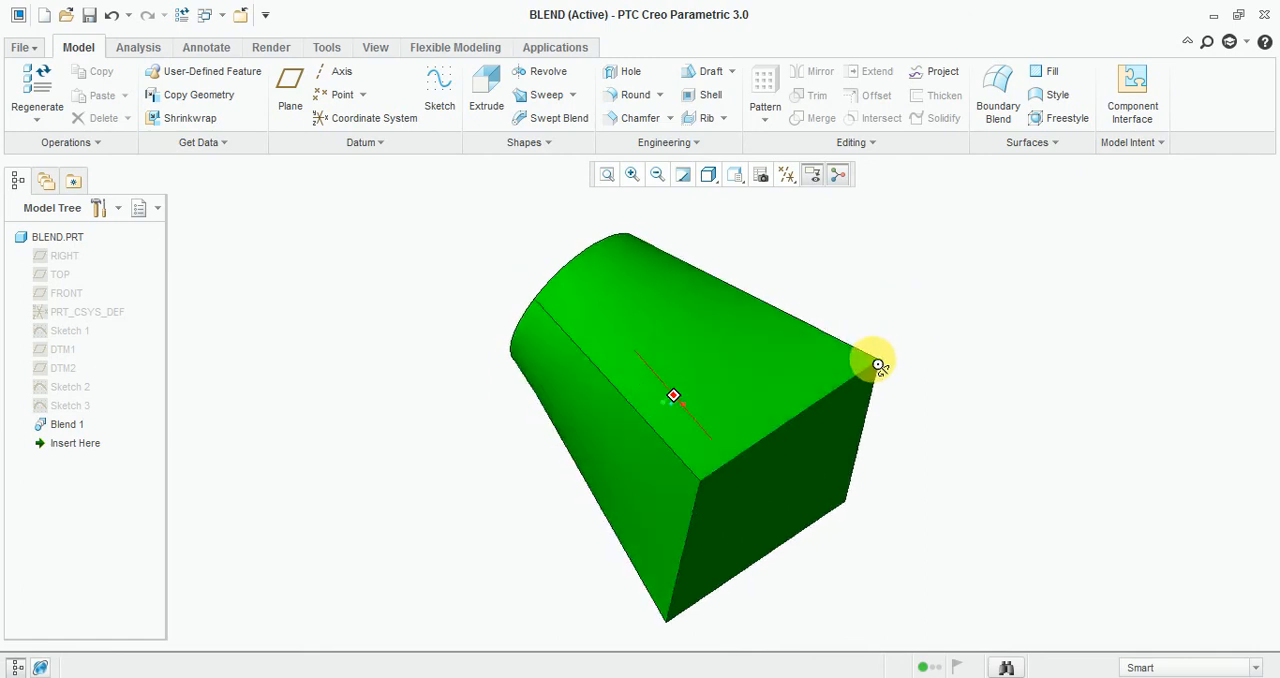